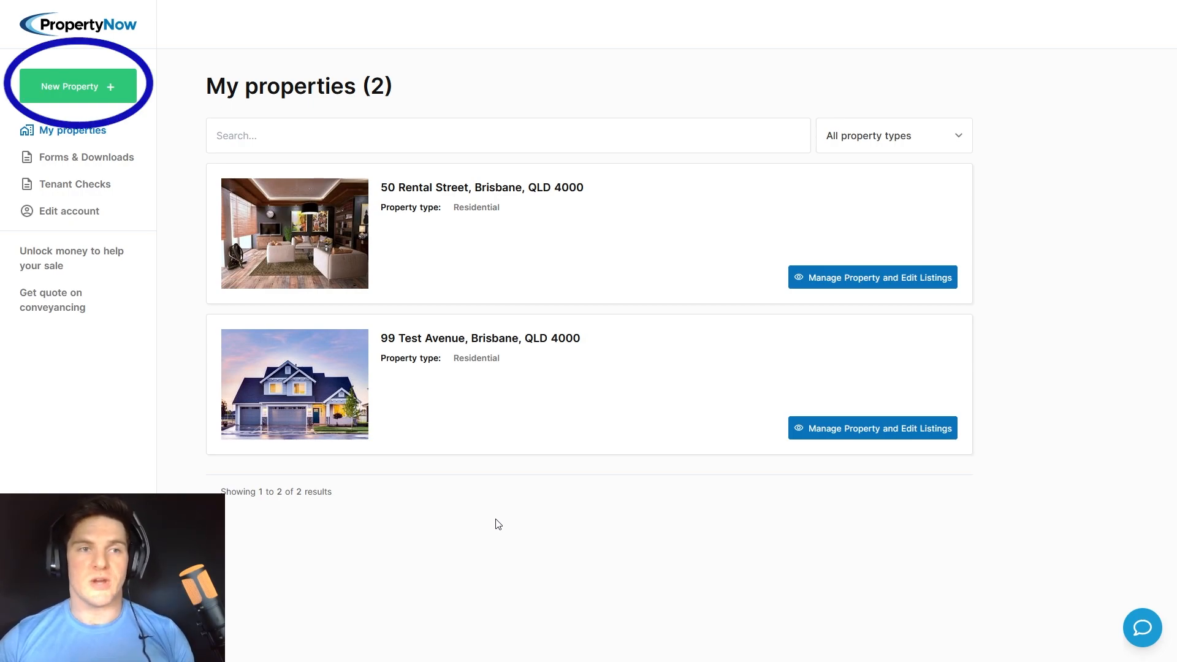
Start a new property listing, search for "main" as its address and switch to manual address entry
click(76, 87)
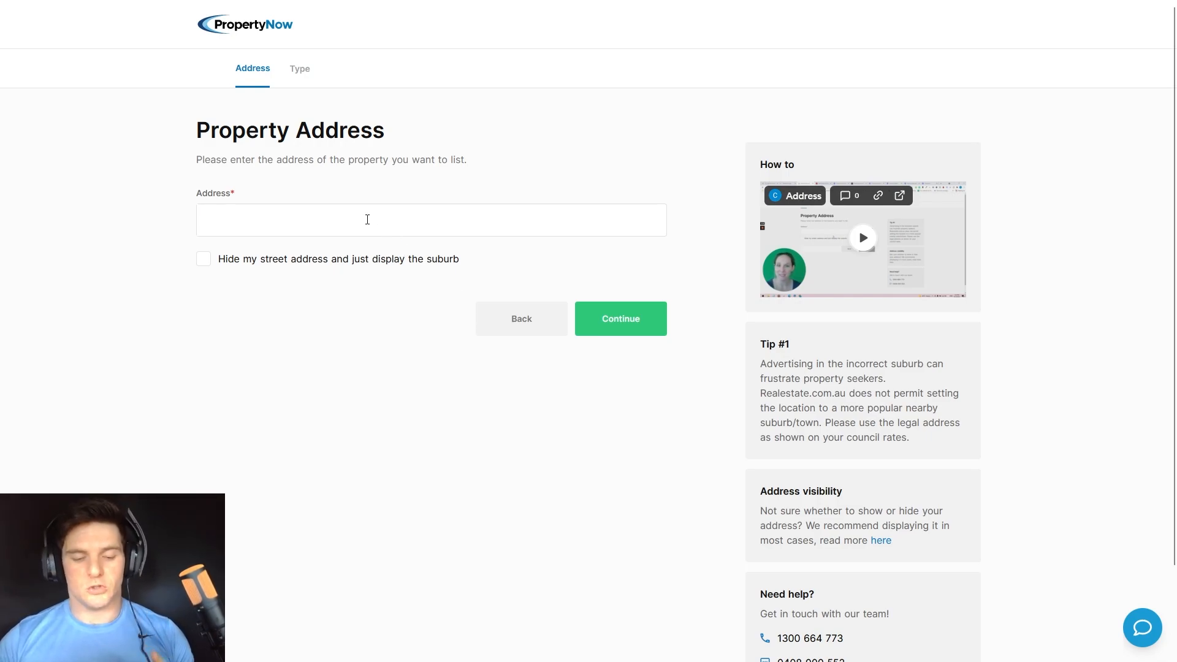
text(main)
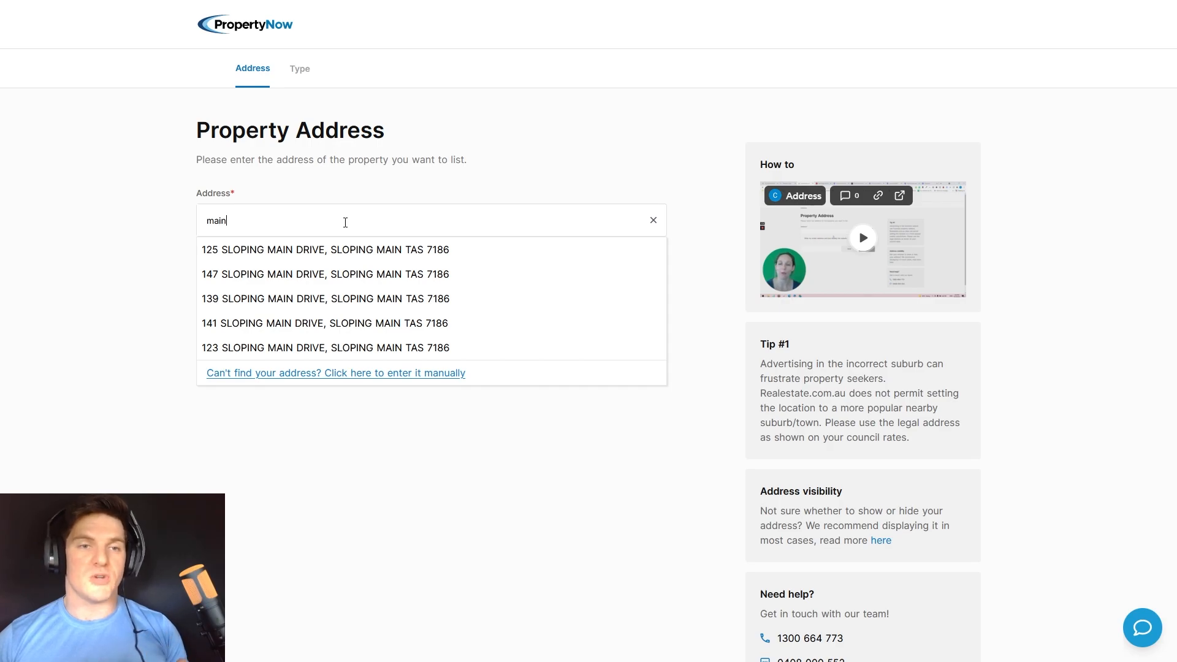
click(308, 382)
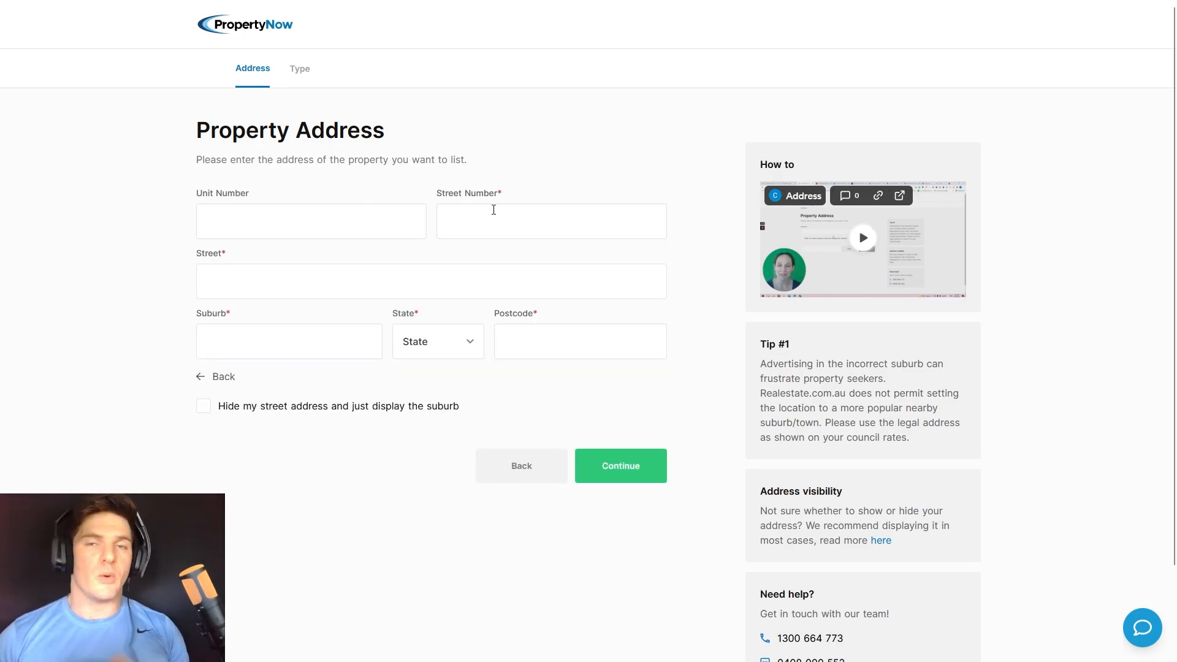
Fill in the property's street number, street, suburb, postcode and state, leaving the unit number empty
click(494, 209)
text(12)
key(Tab)
text(Main Street)
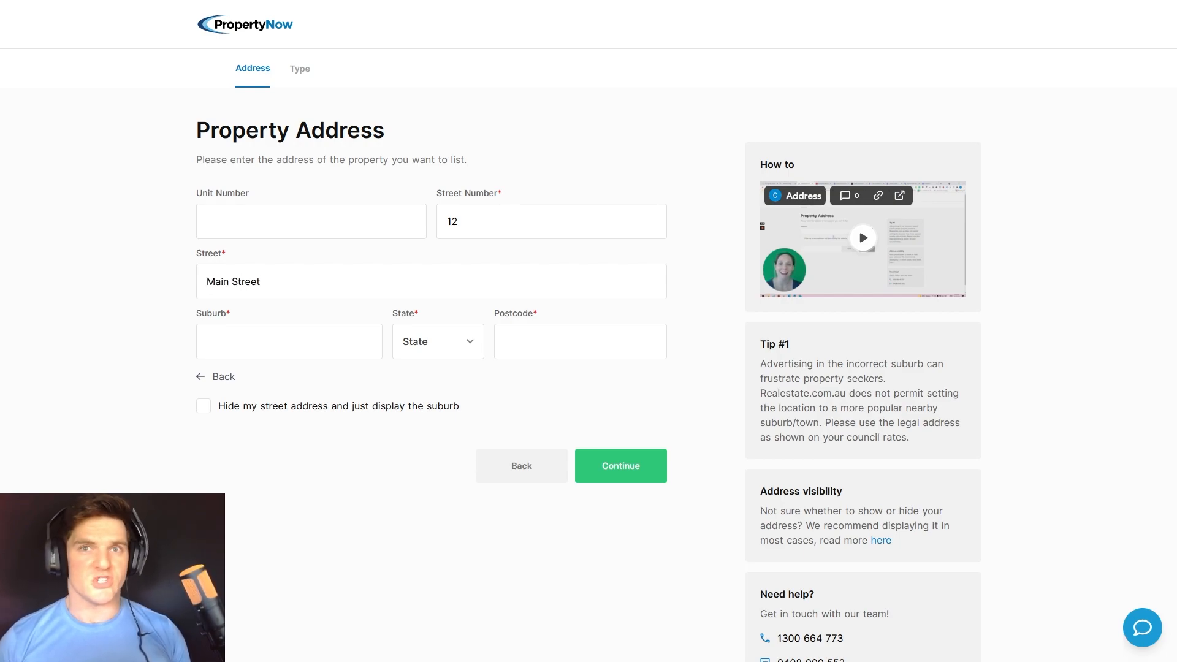
text(Brisbane)
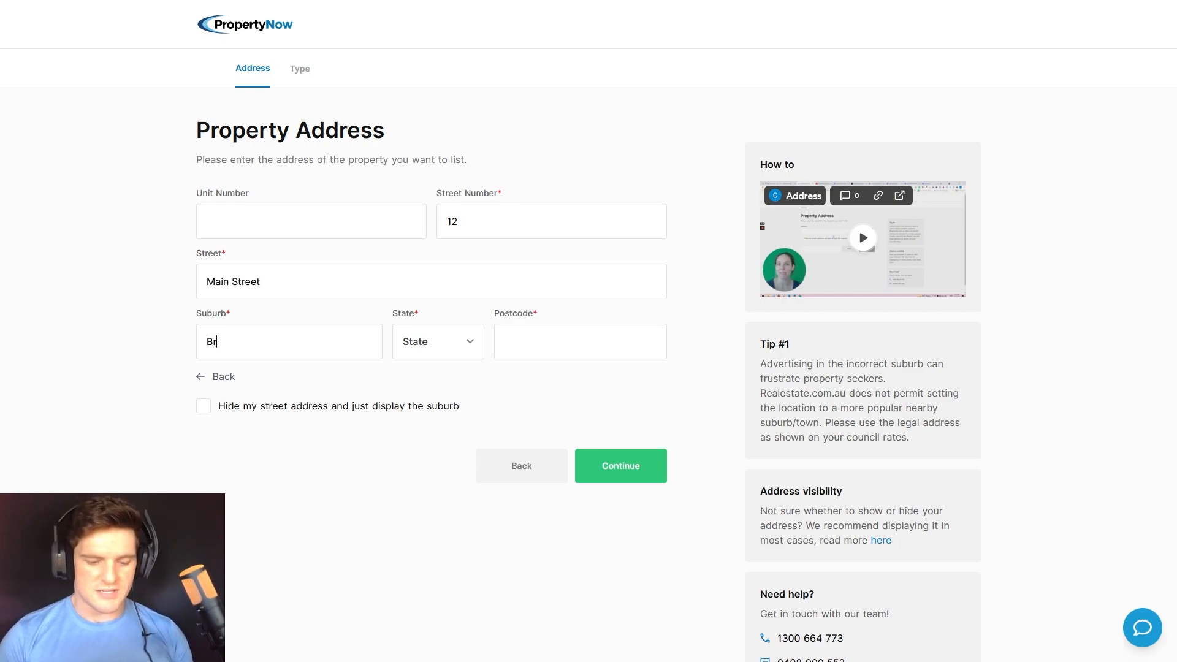
key(Tab)
key(Tab)
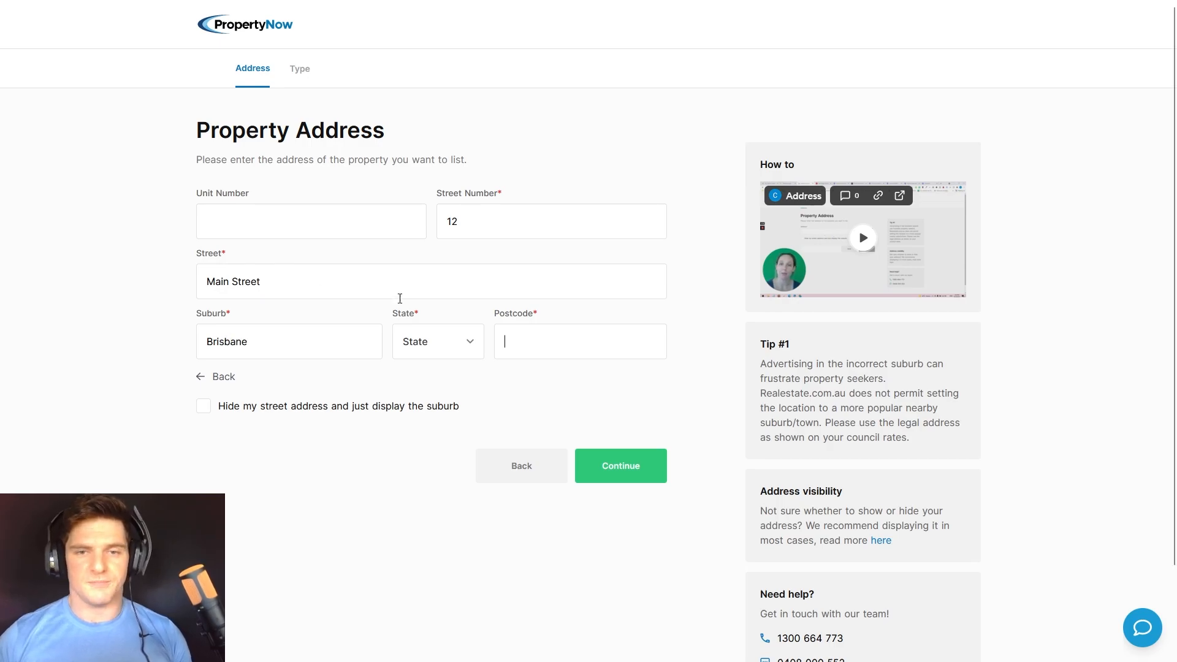
text(4000)
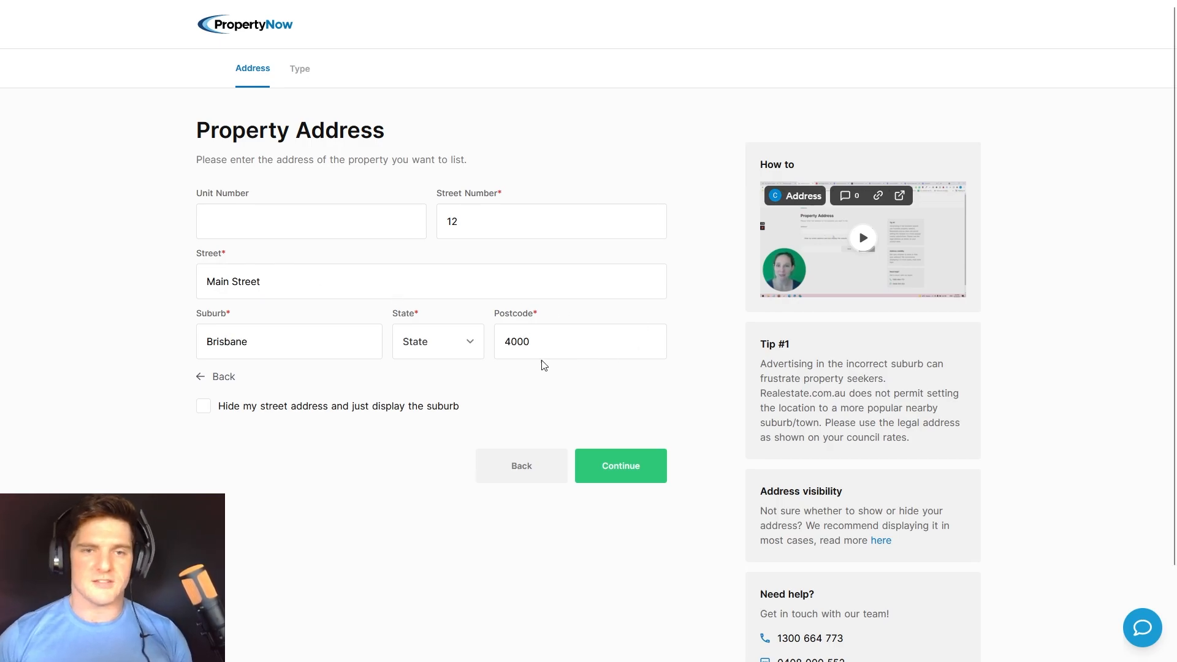
click(466, 351)
click(438, 419)
Try the option to hide the street address, leave it switched off, and continue to the property type
scroll(290, 323, down, 2)
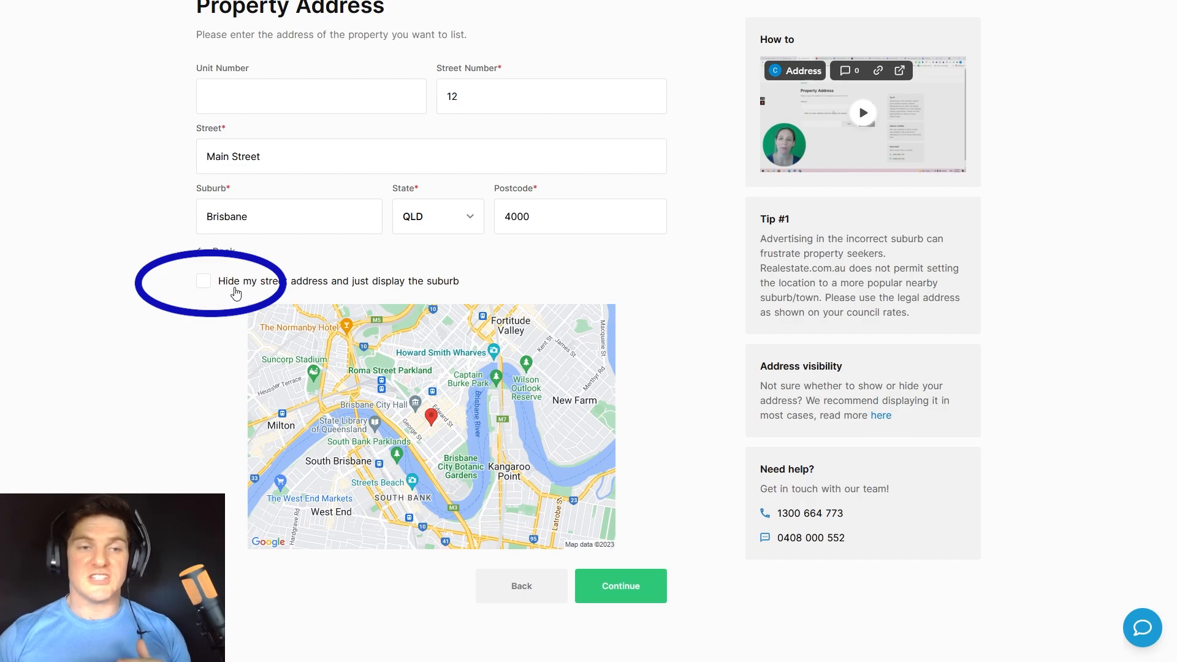
click(208, 283)
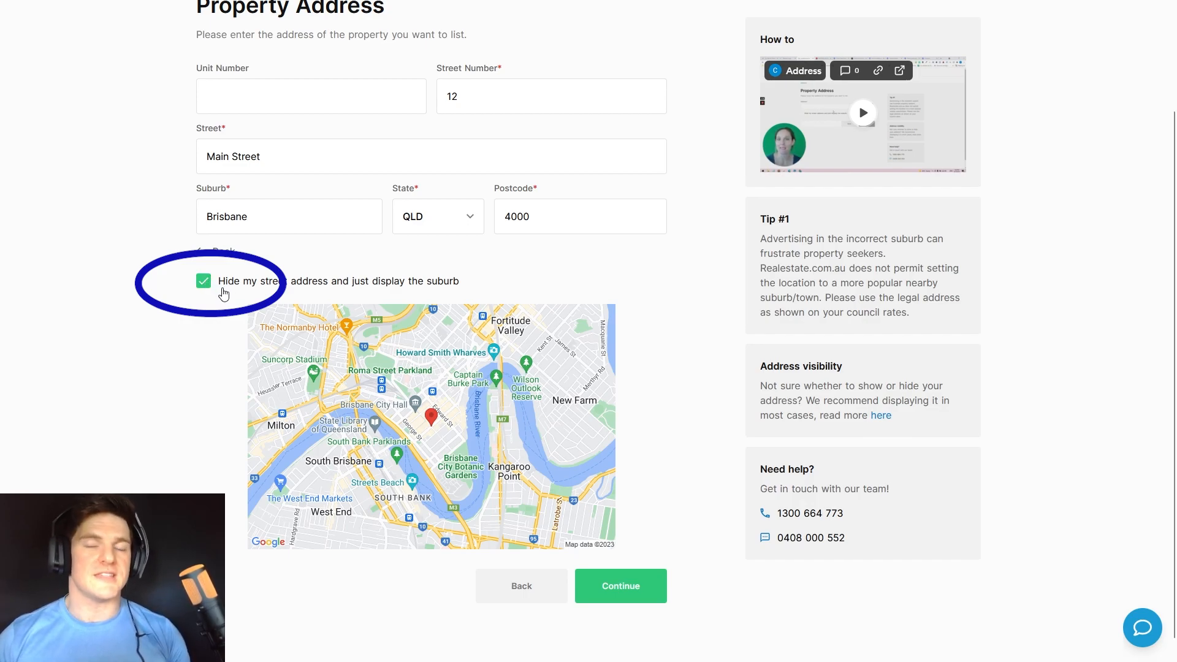
click(204, 282)
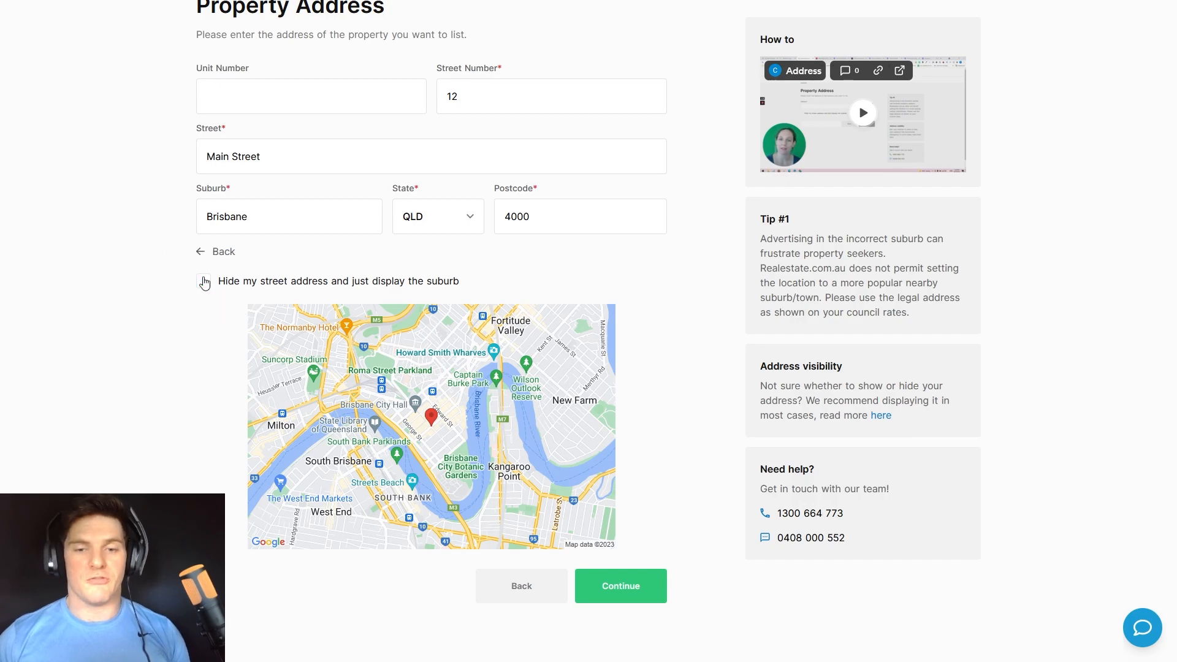
click(625, 585)
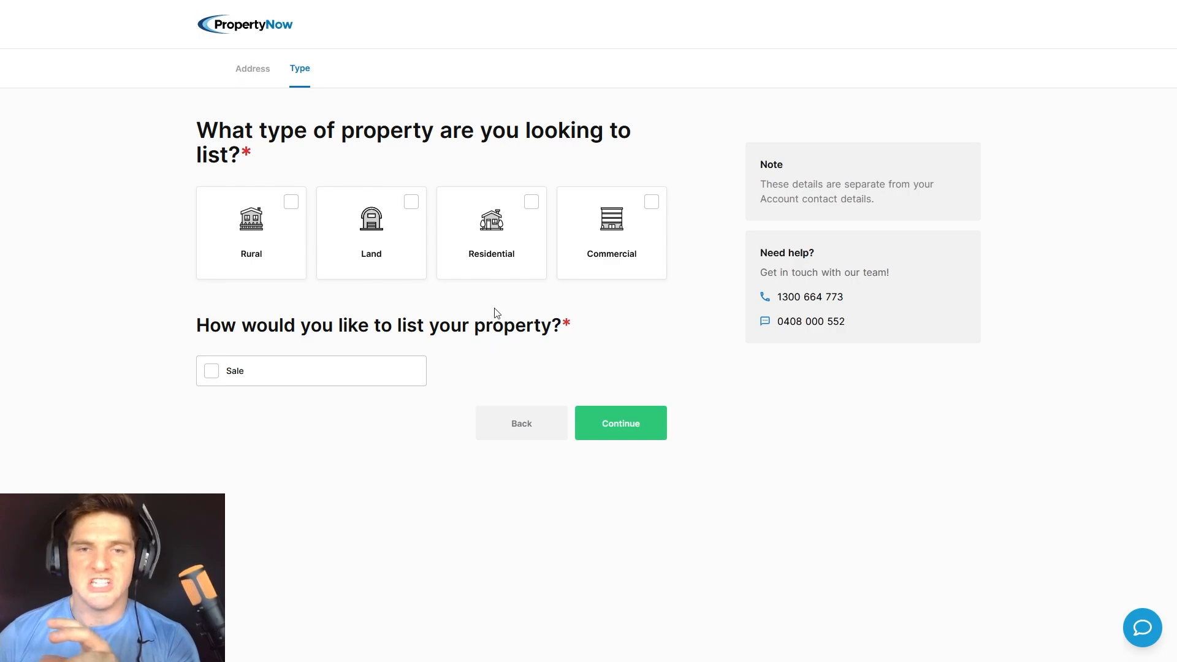
Choose Residential as the property type and Sale as the listing method, and continue
click(501, 241)
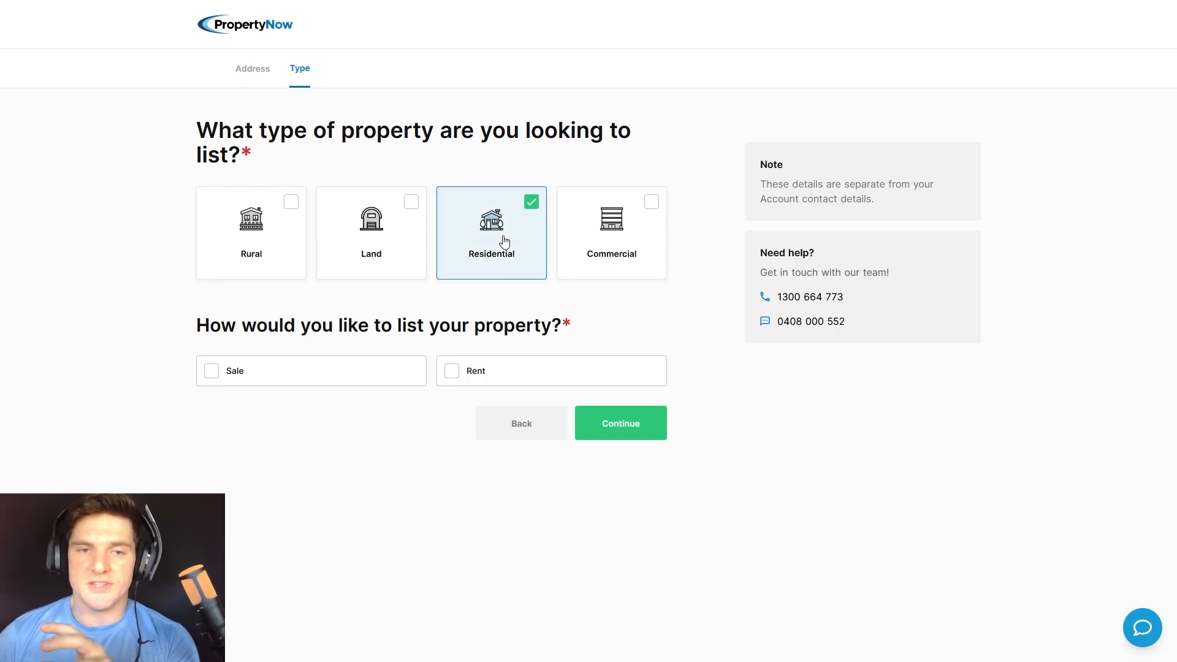
click(207, 377)
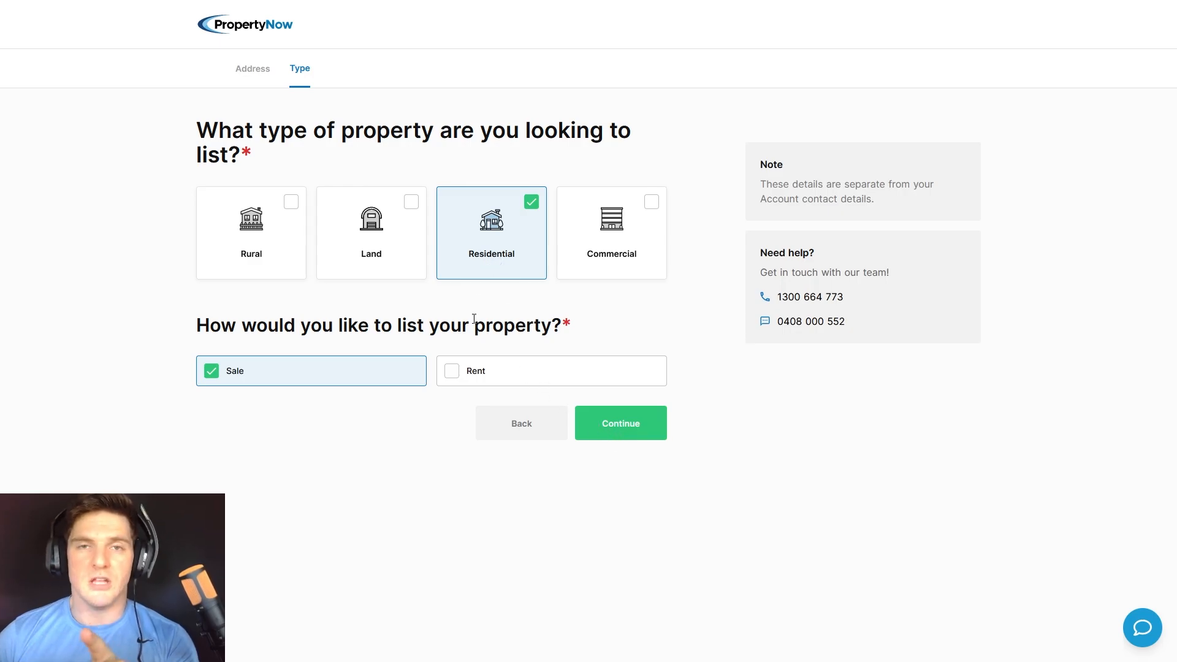
click(630, 434)
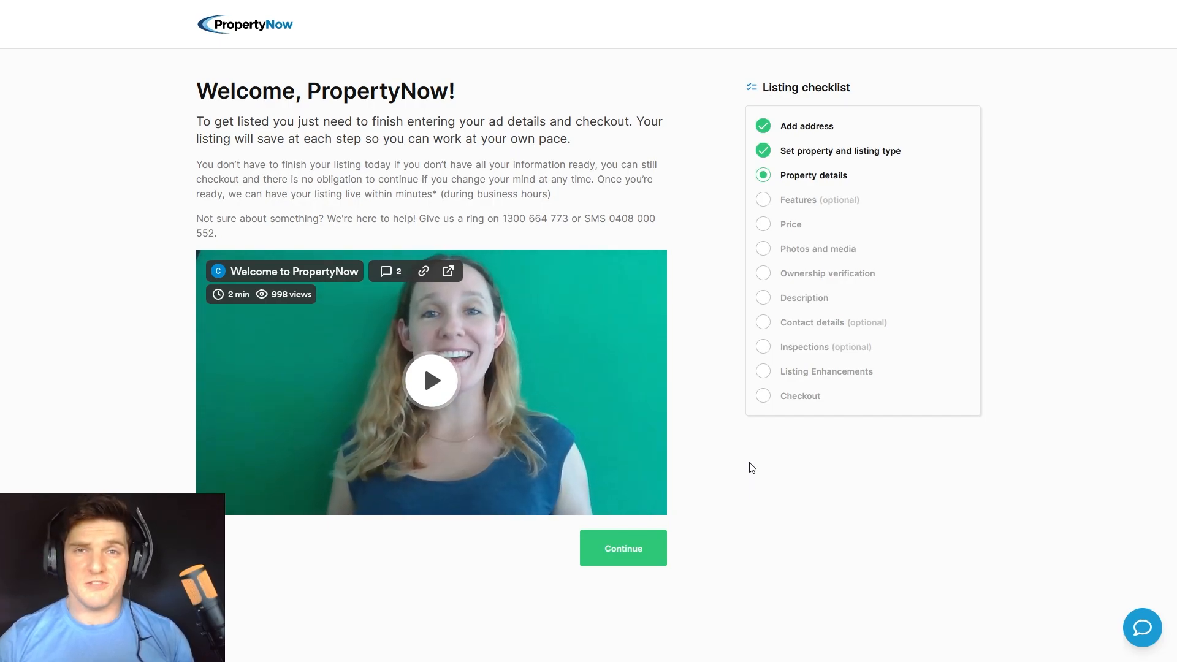
Review the help contact details on the welcome page and continue to the property details
drag(661, 219, 514, 227)
click(516, 231)
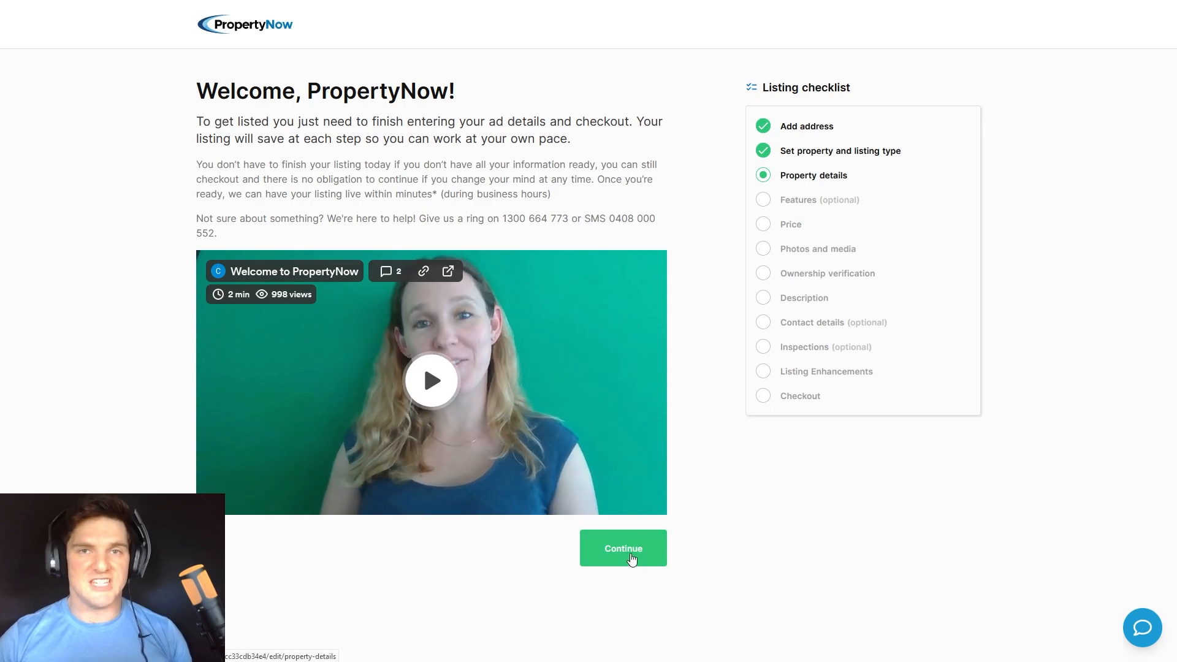
click(631, 559)
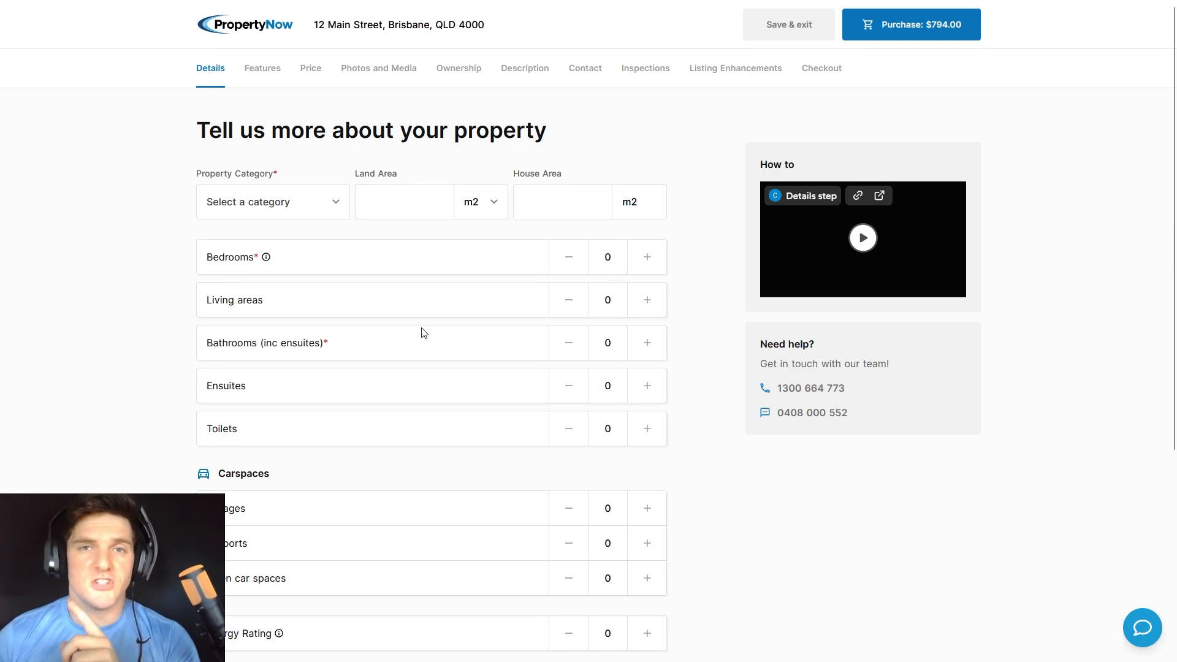
Set the property category to House and the house area to 240 m2
click(336, 204)
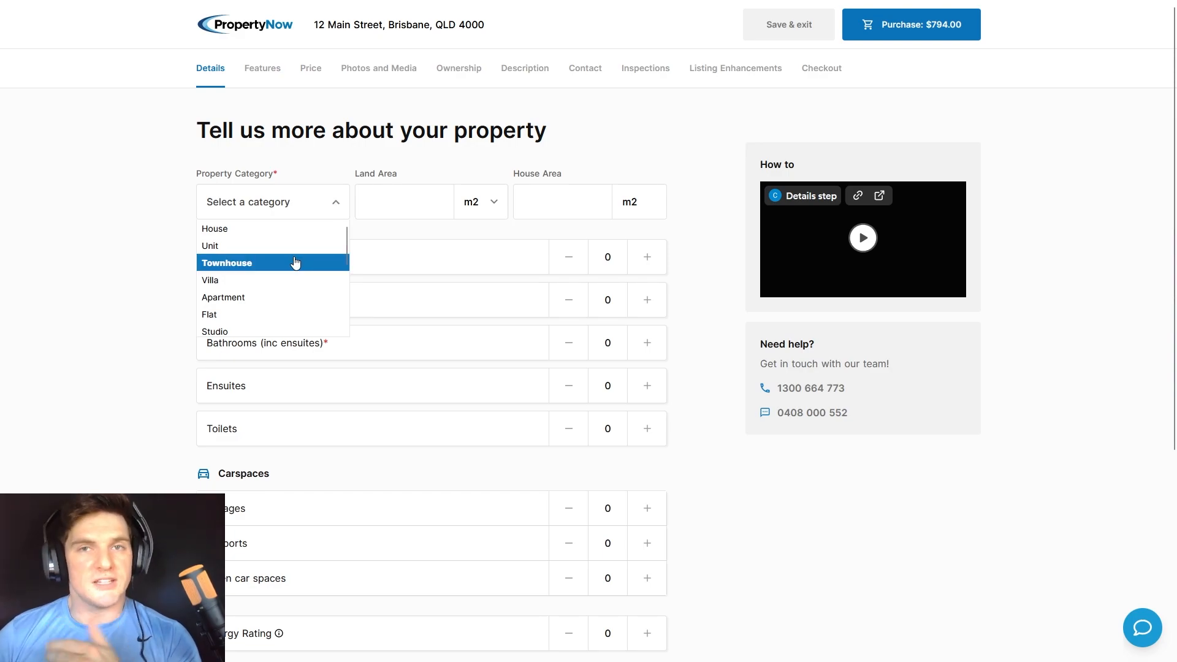
click(265, 233)
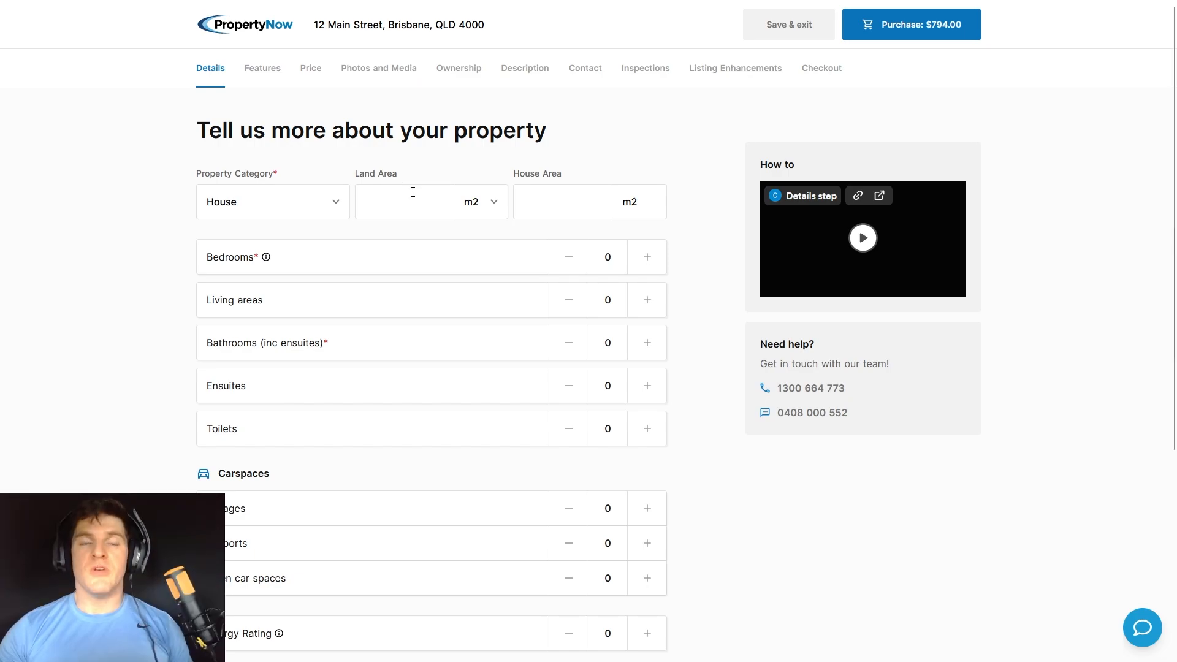
click(554, 207)
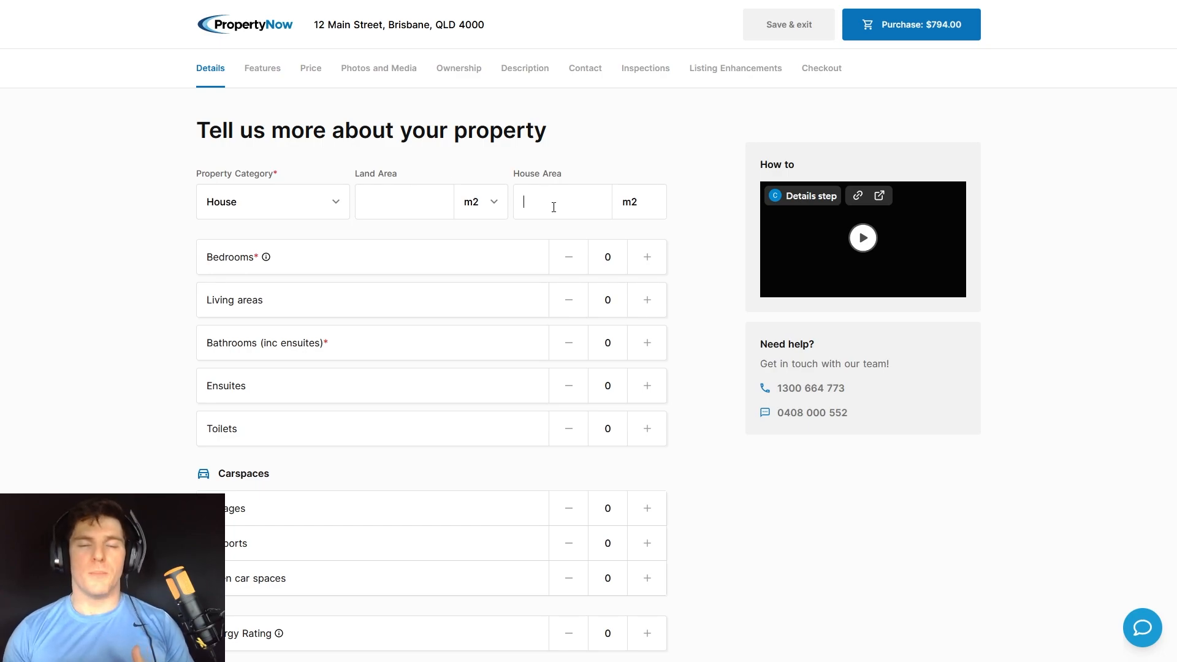
text(240)
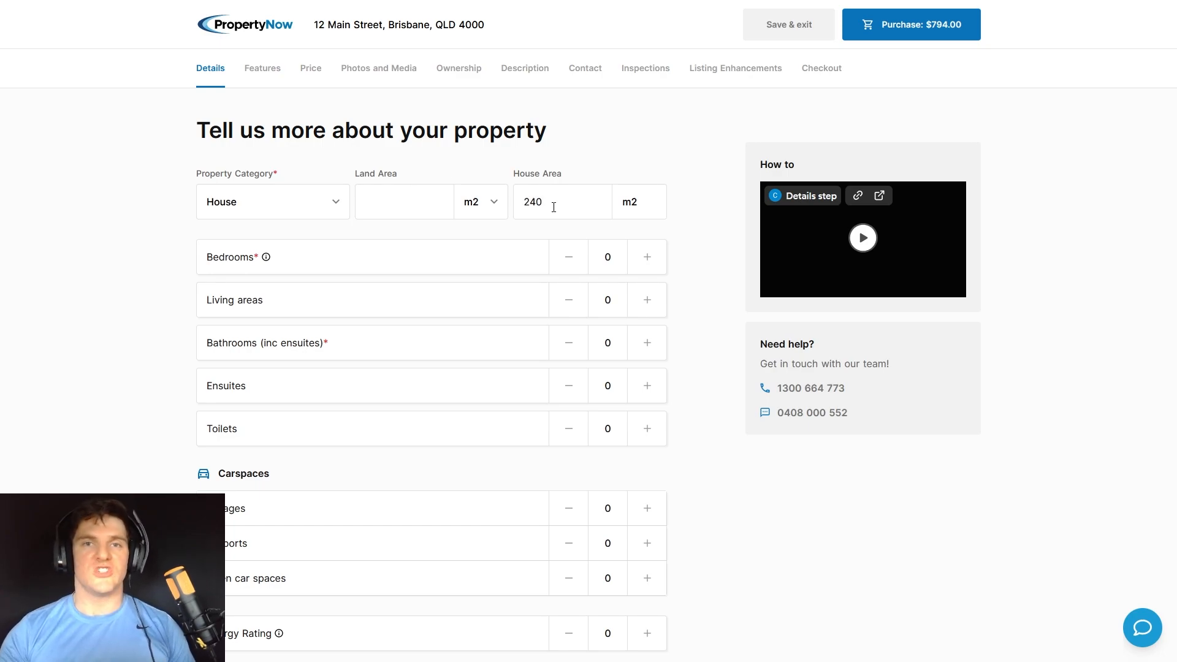
Set the room counts to 3 bedrooms, 1 living area, 2 bathrooms, 1 ensuite and 1 toilet
scroll(741, 456, down, 1)
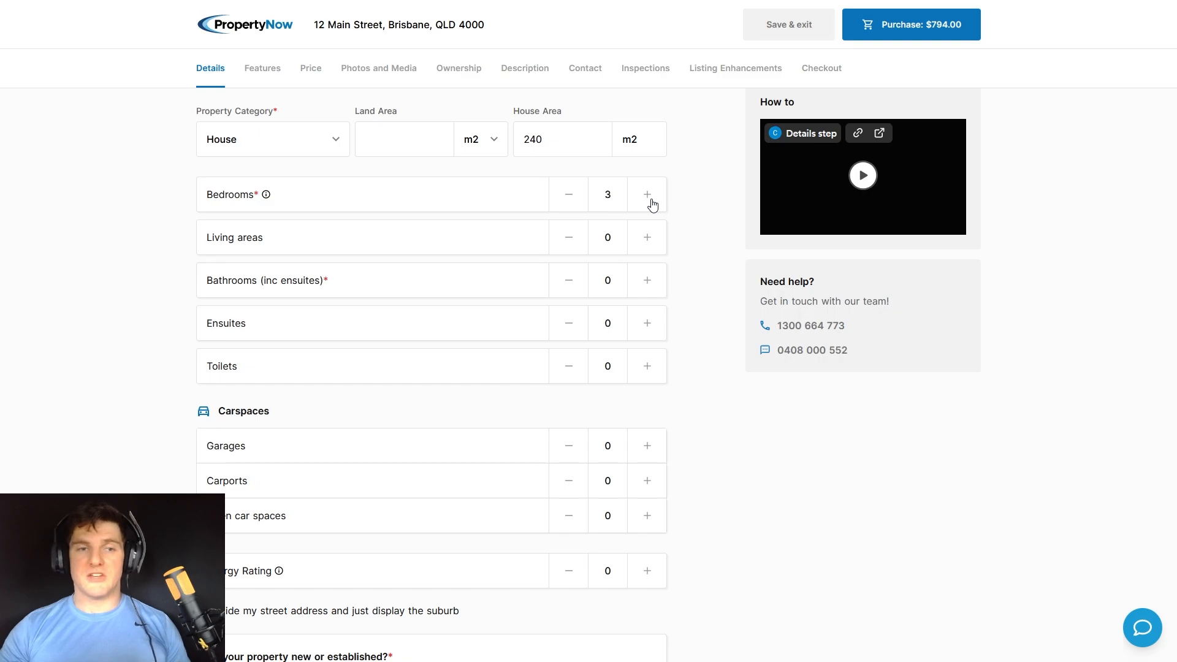
click(650, 240)
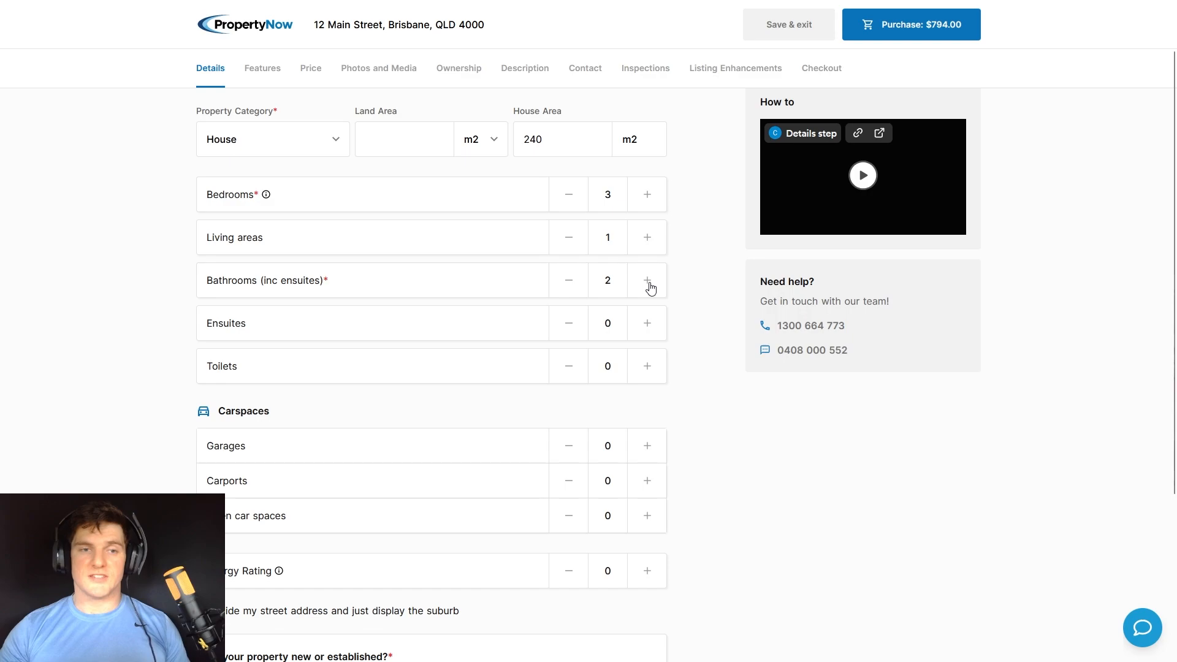
click(650, 326)
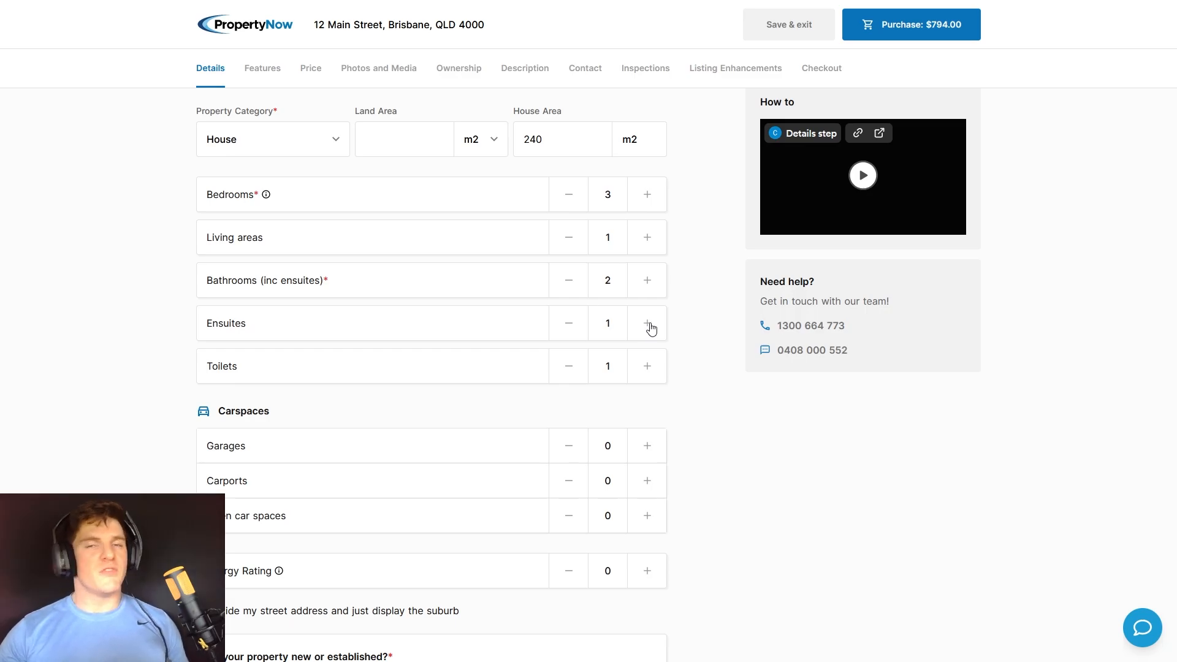
Set the car spaces to 1 garage, 1 carport and 2 open car spaces
scroll(709, 287, down, 3)
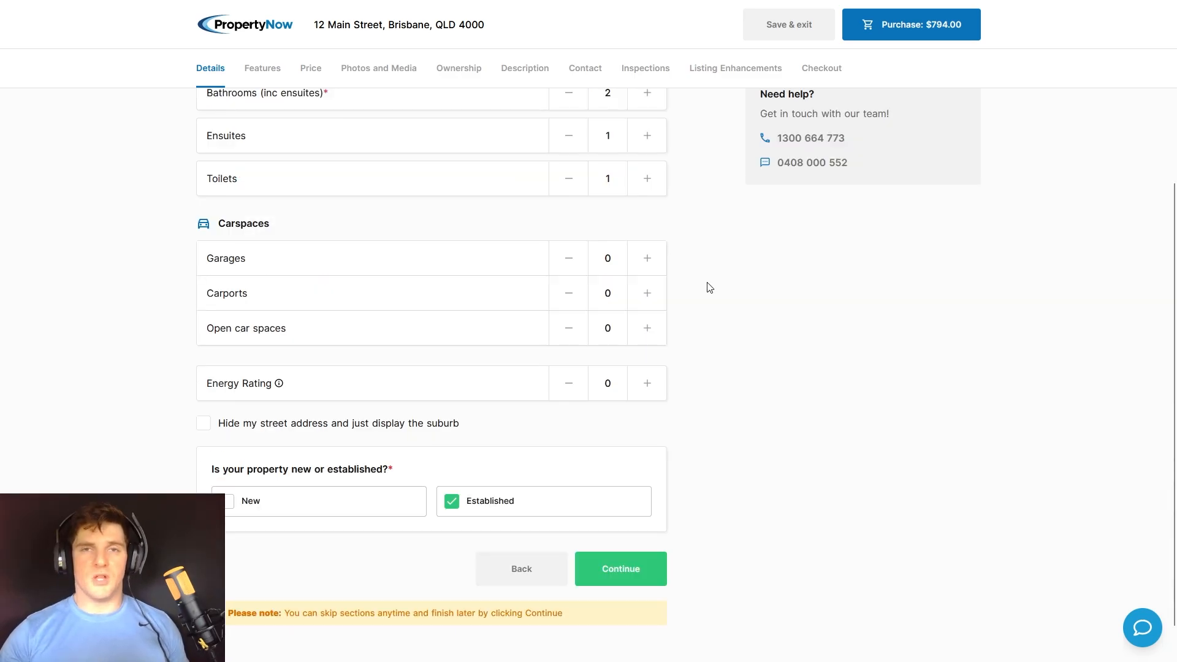
click(649, 260)
click(649, 295)
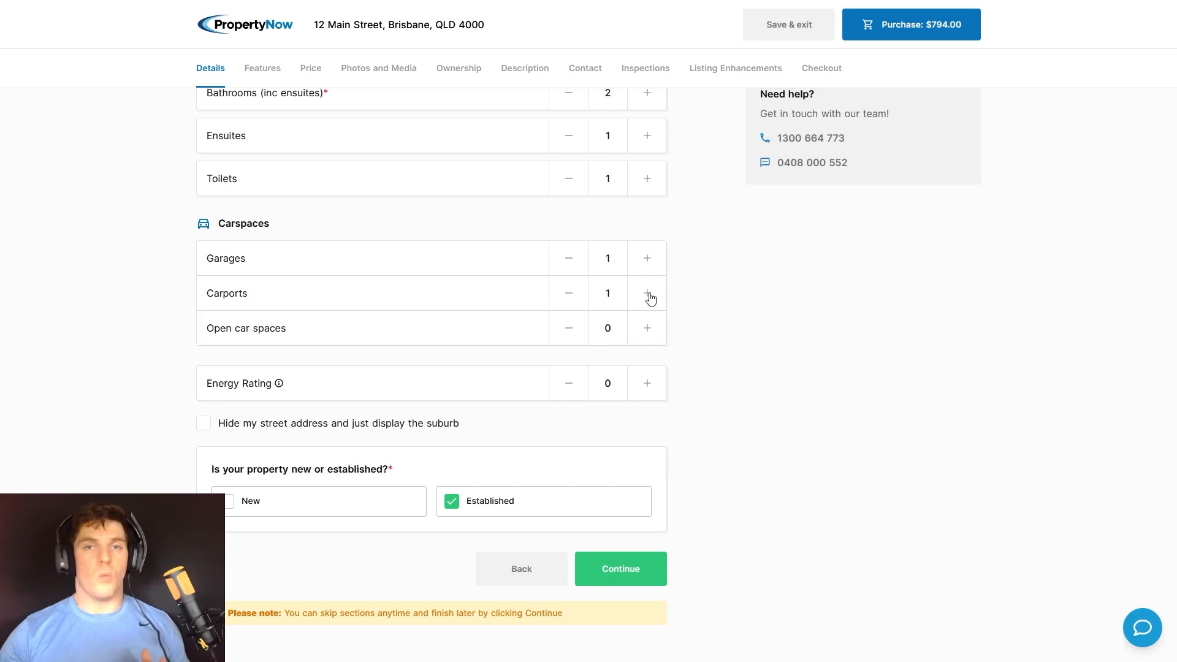
click(656, 335)
click(656, 335)
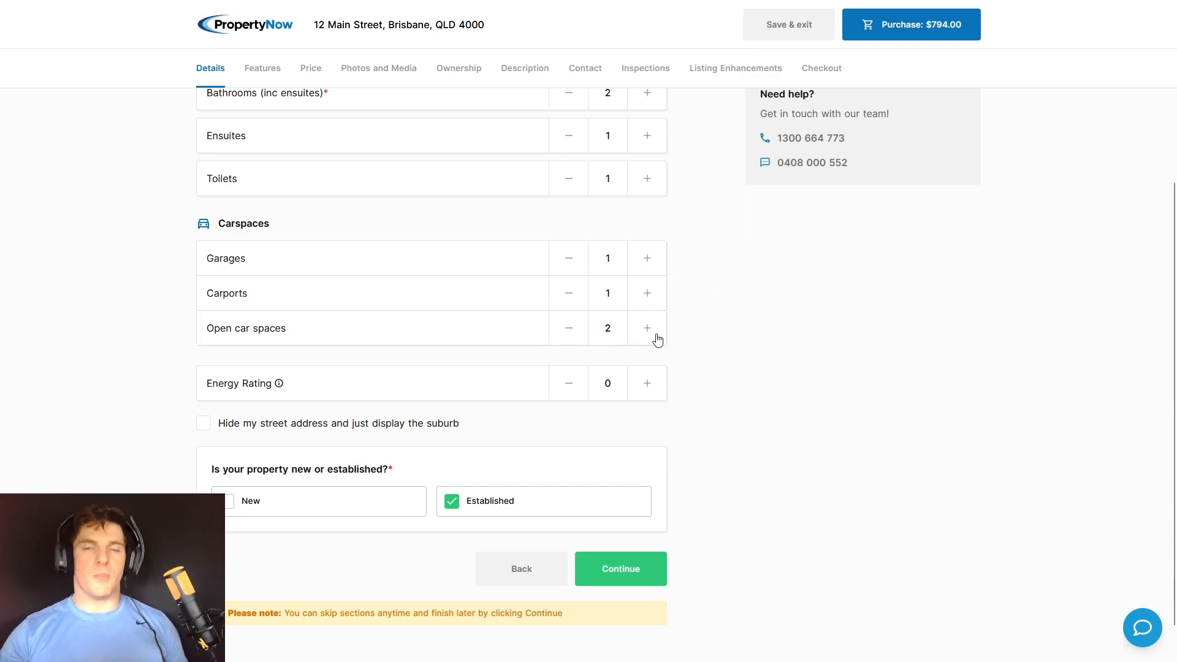
Set the energy rating to 3, keep the property as Established, and continue to the features
click(656, 388)
click(656, 388)
click(656, 388)
click(656, 388)
click(656, 388)
click(656, 388)
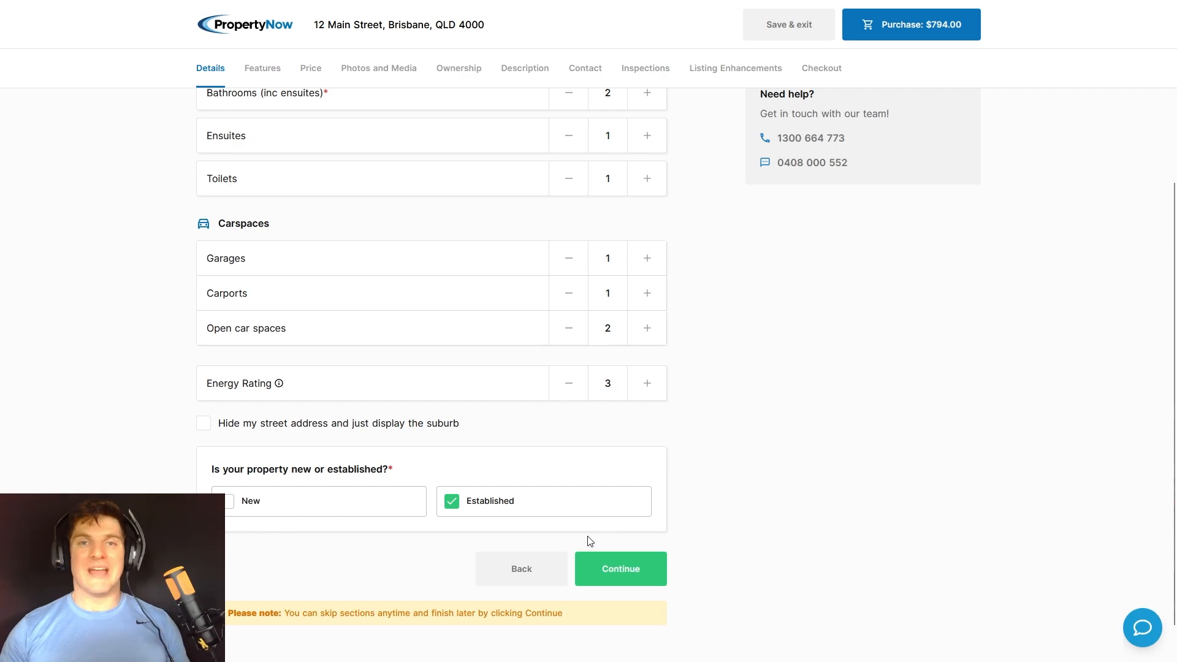
click(625, 569)
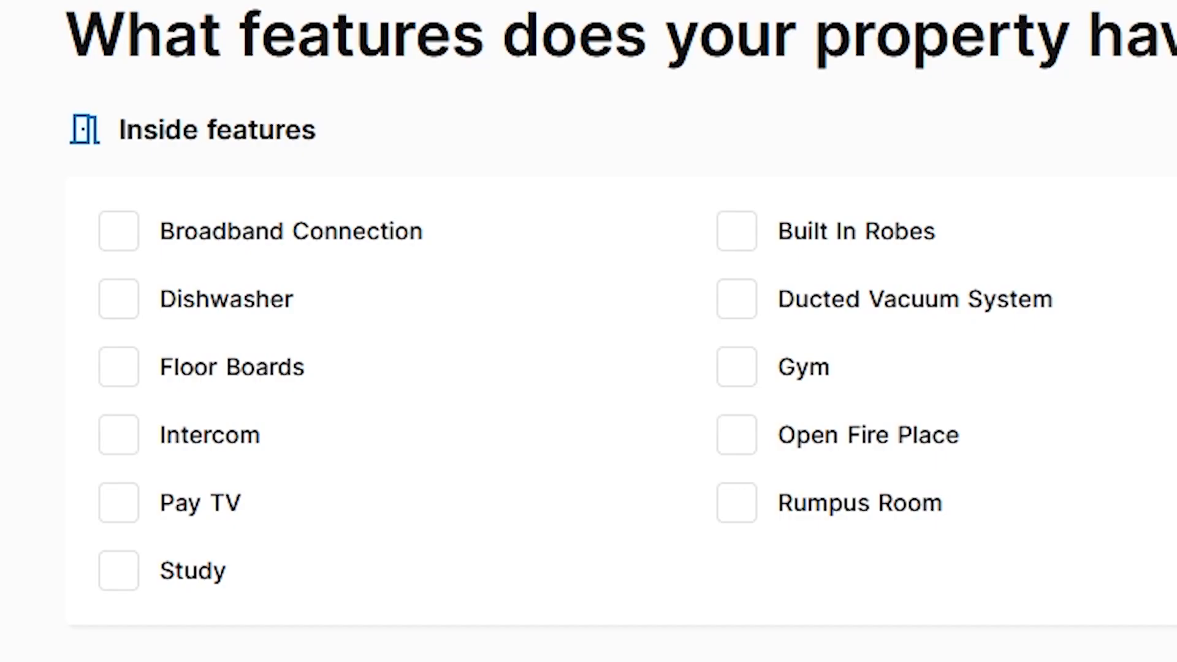
Select the features Built In Robes, Dishwasher and Study, plus Split System Air Conditioning for heating and cooling
scroll(589, 331, down, 2)
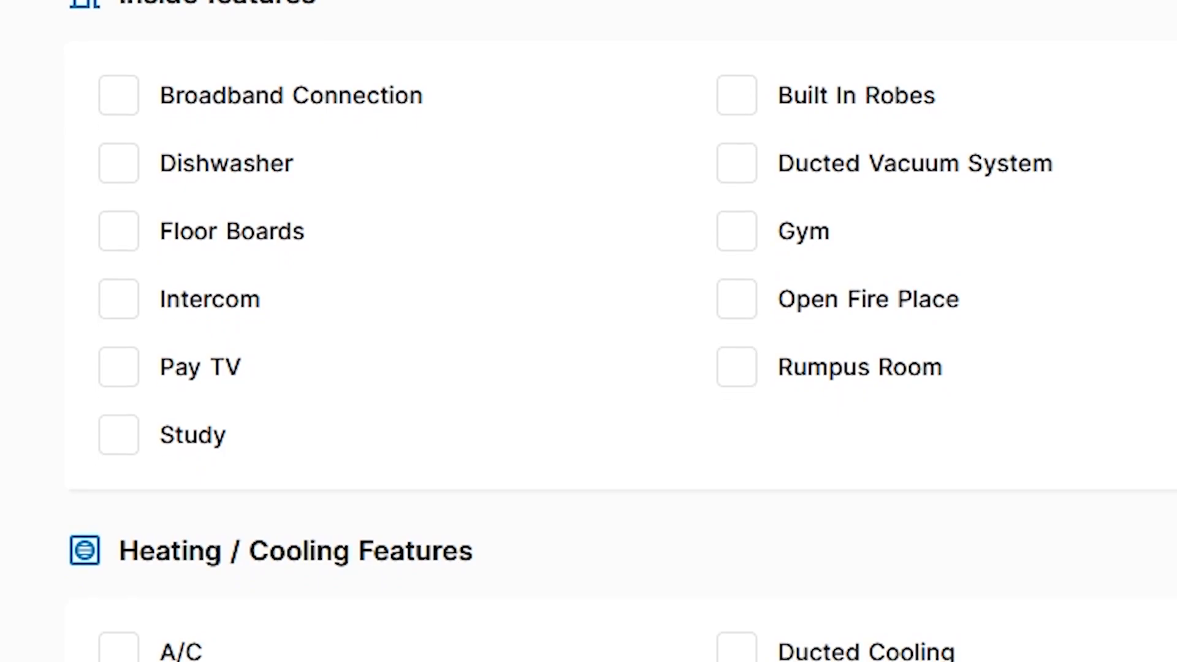
scroll(588, 331, down, 4)
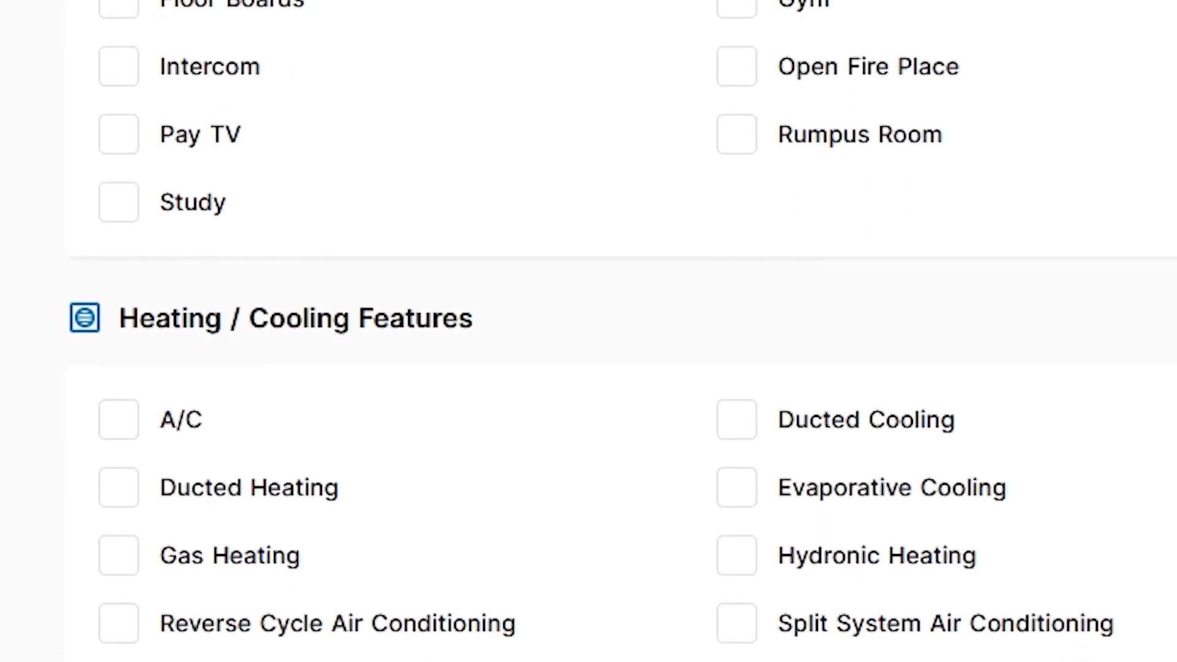
scroll(588, 331, down, 5)
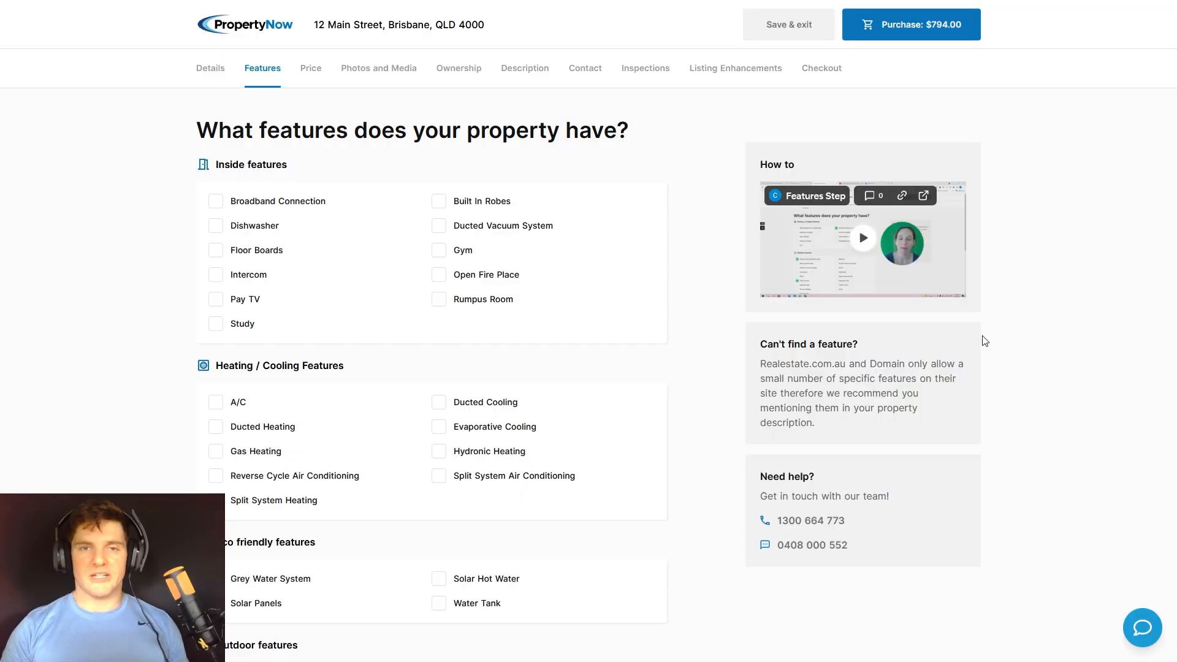
click(438, 202)
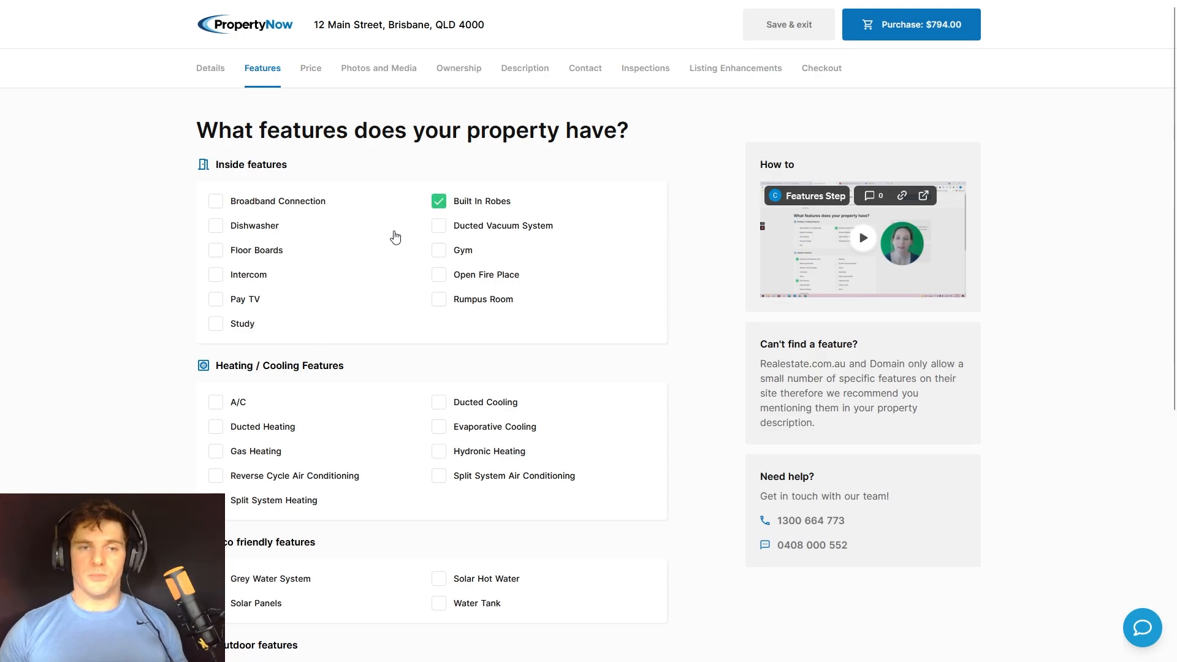
click(215, 225)
click(216, 324)
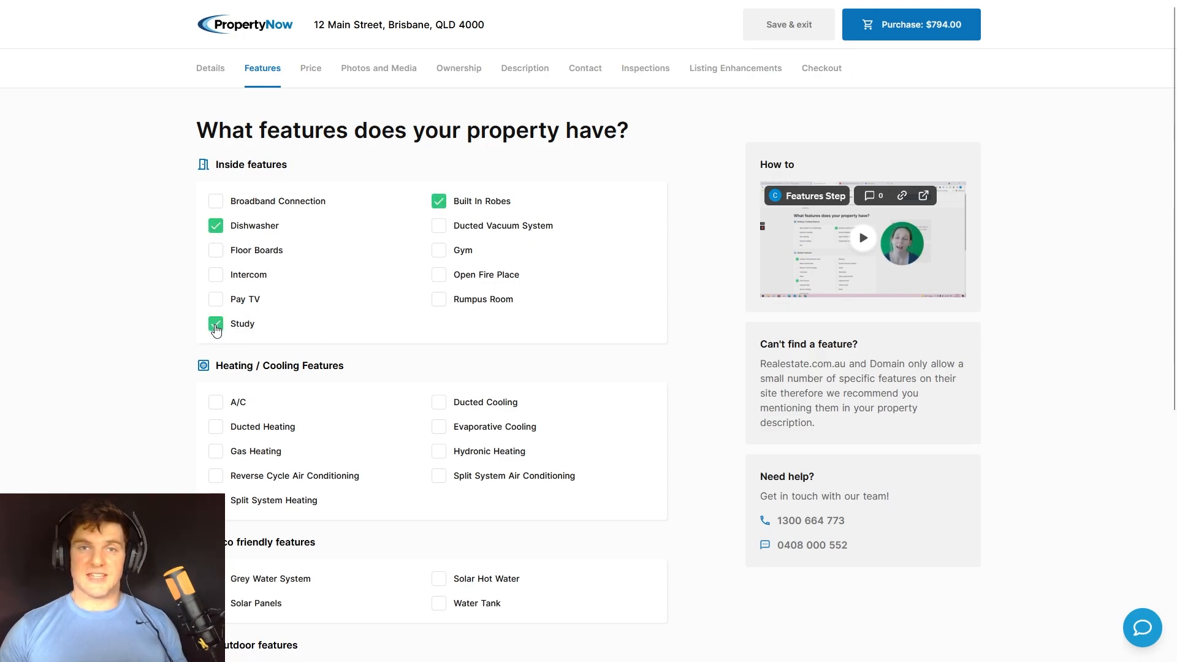
click(440, 481)
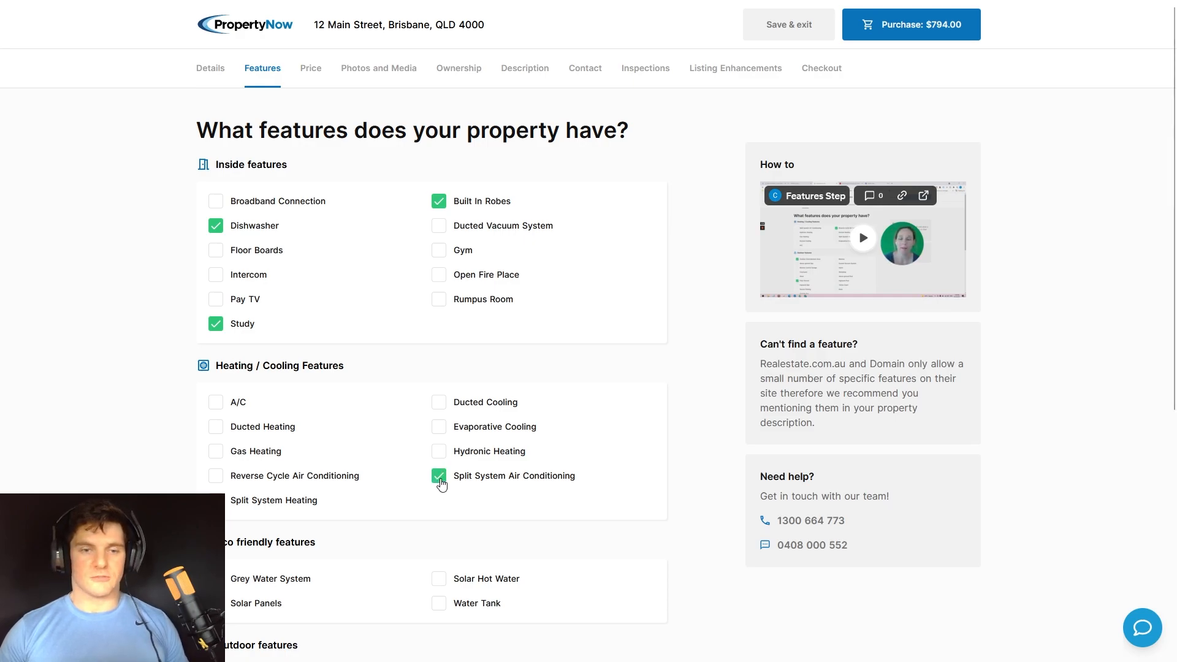
Select the outdoor features Alarm, Deck and Shed, and continue to the price details
scroll(442, 485, down, 4)
scroll(442, 484, down, 2)
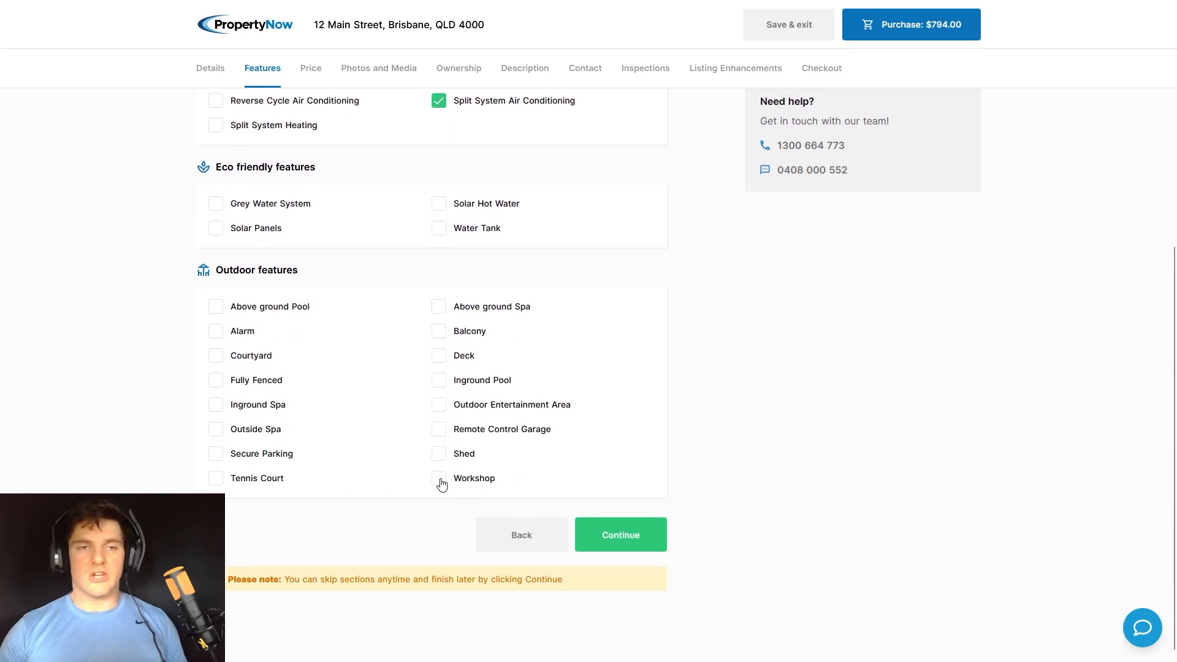
click(217, 332)
click(440, 356)
click(439, 454)
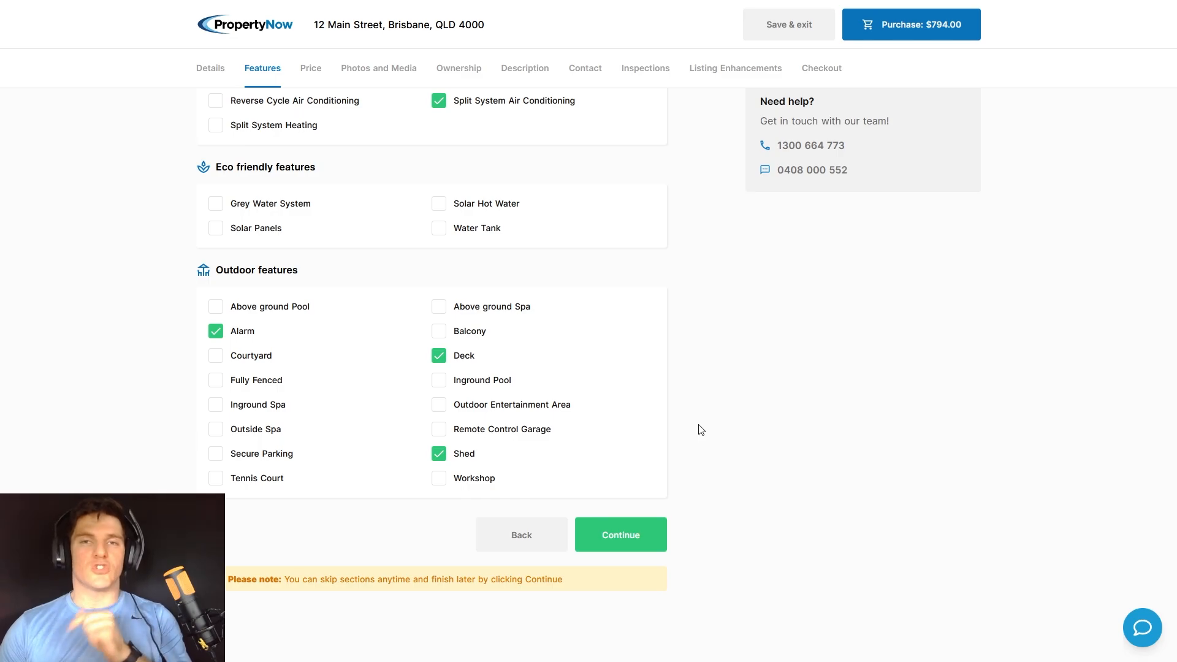
scroll(644, 539, down, 1)
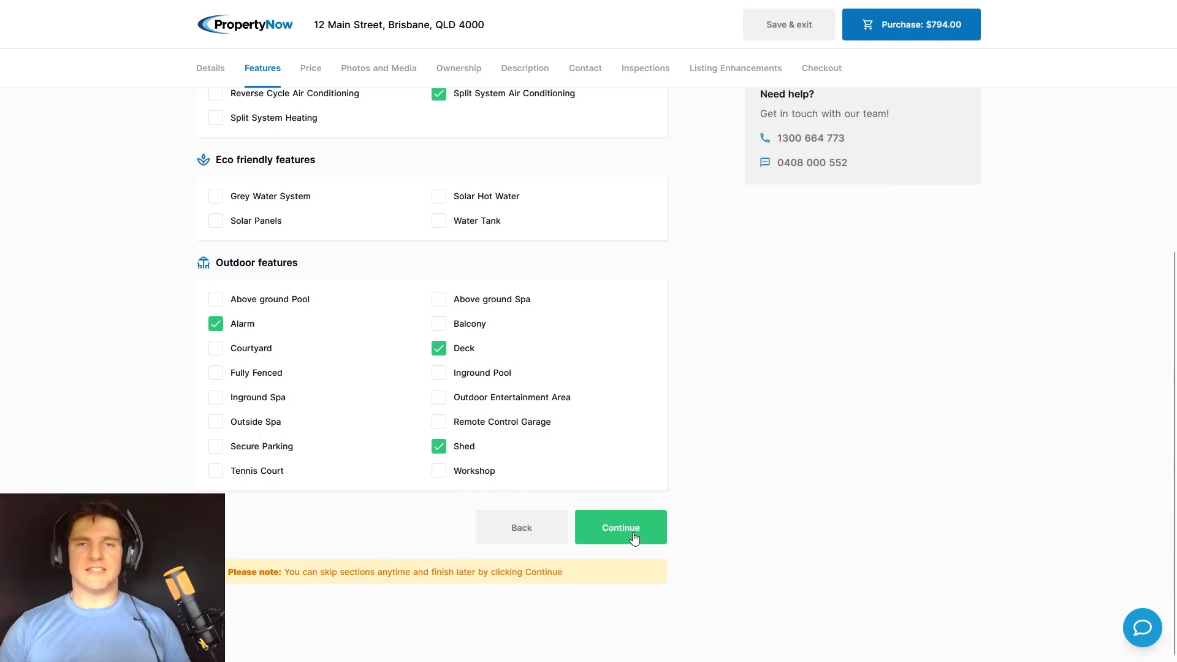
click(634, 539)
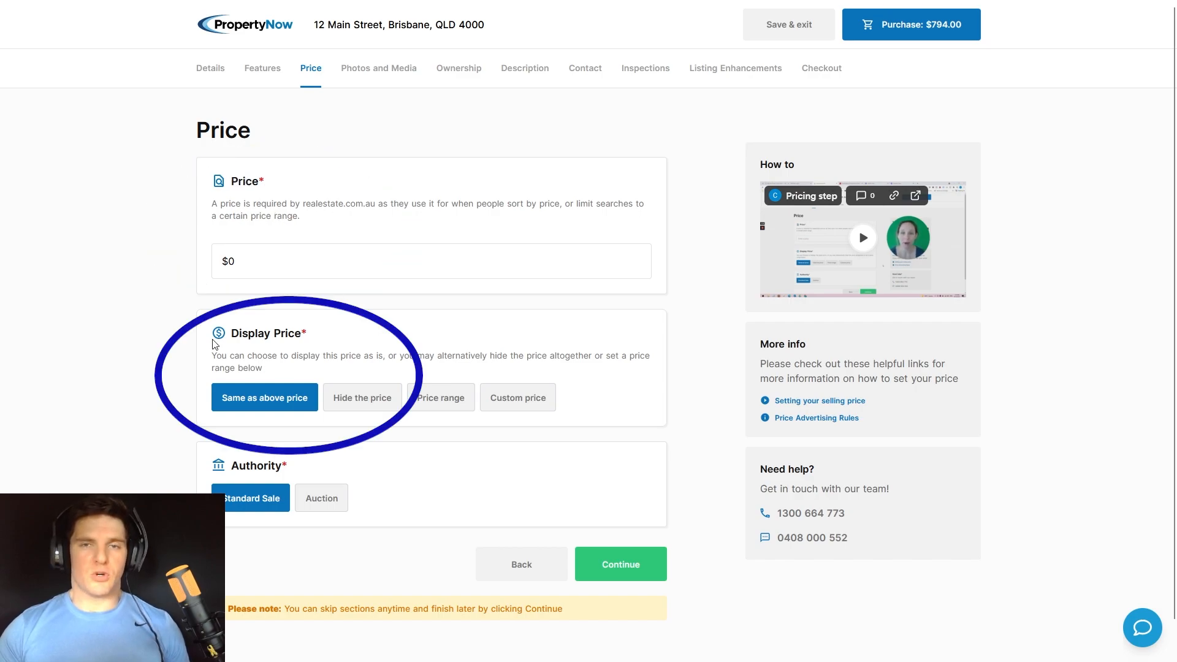
Set the property's price to $500,000
click(367, 271)
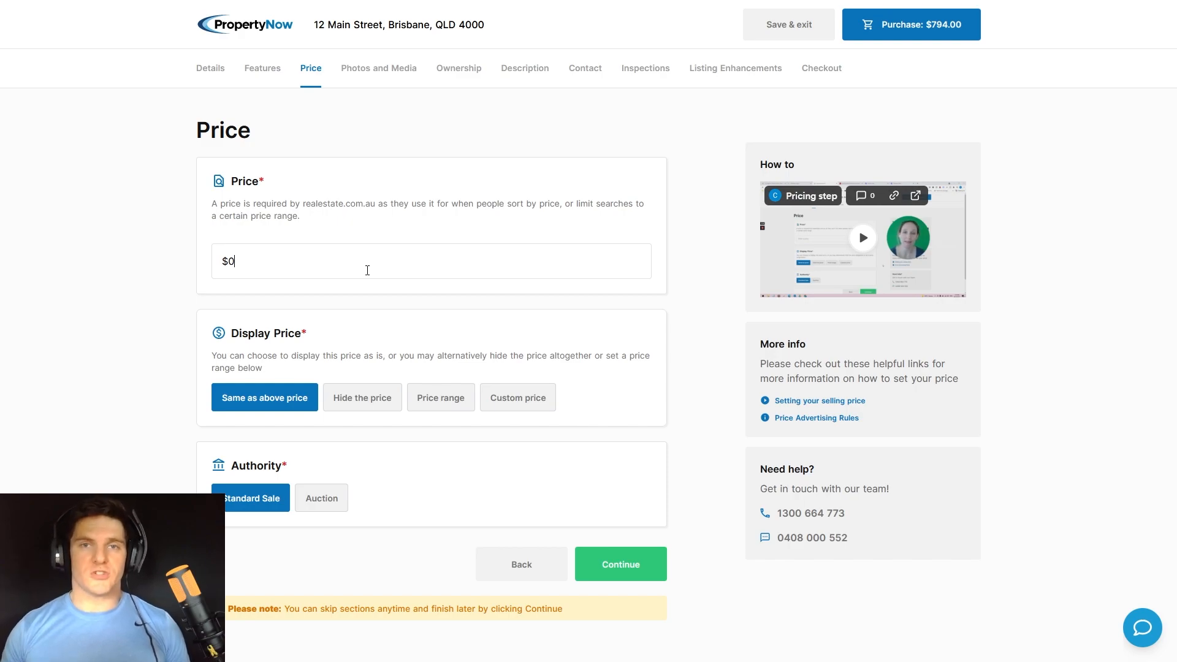
key(BackSpace)
text(500,000)
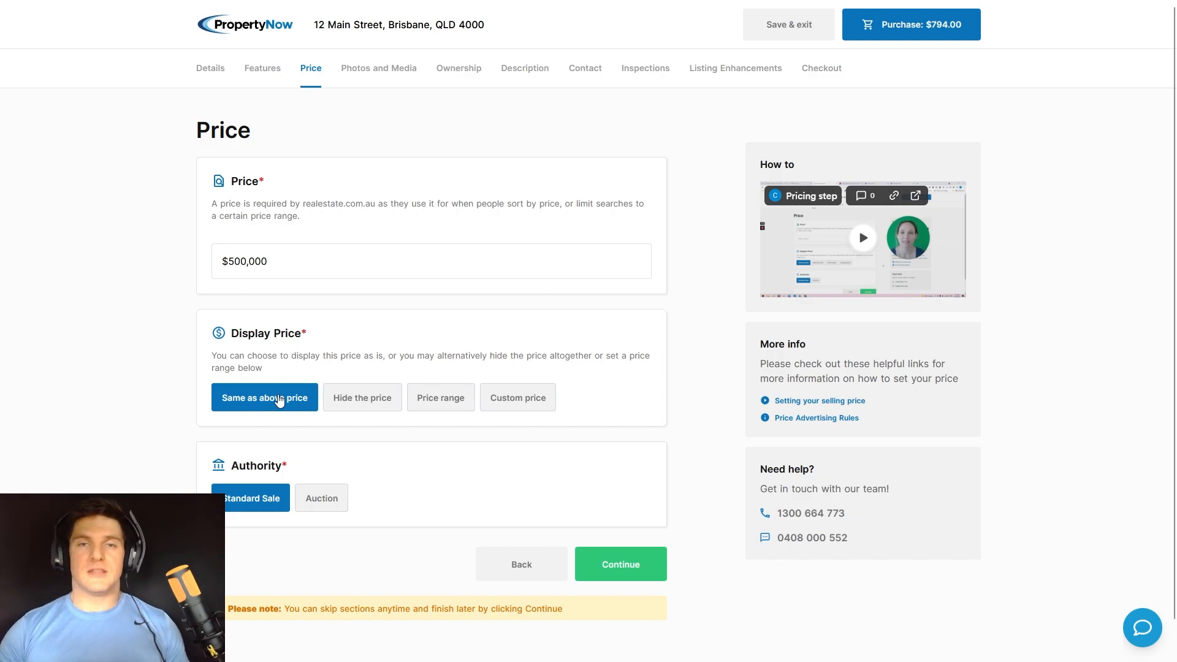
drag(284, 260, 211, 262)
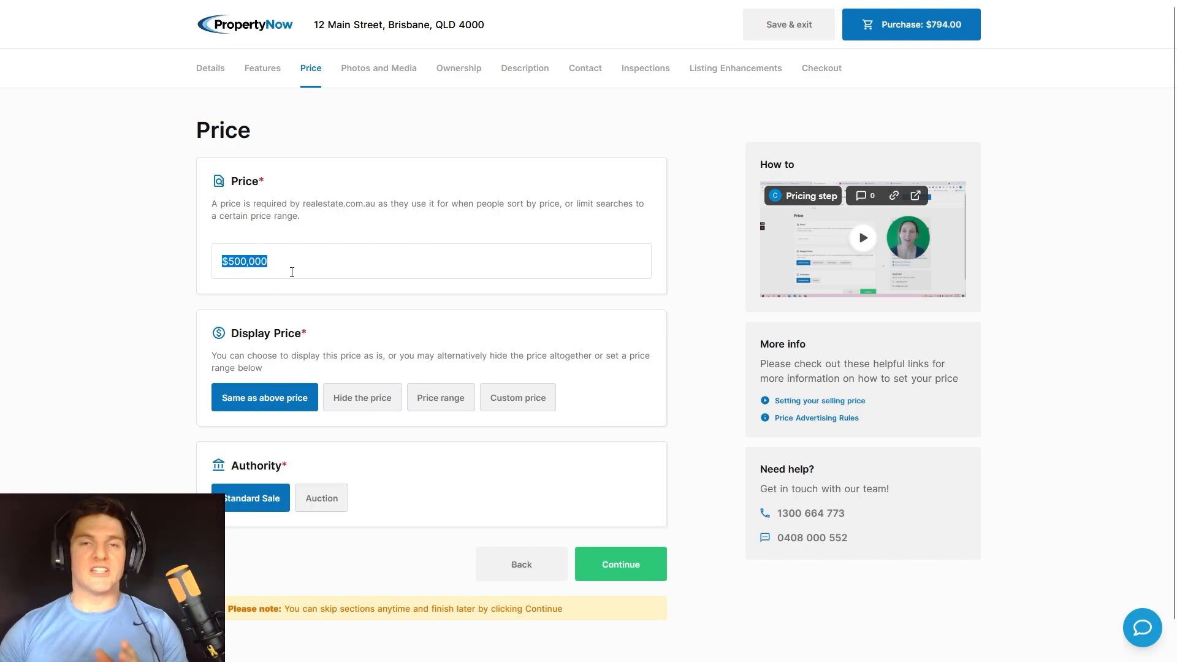
click(298, 336)
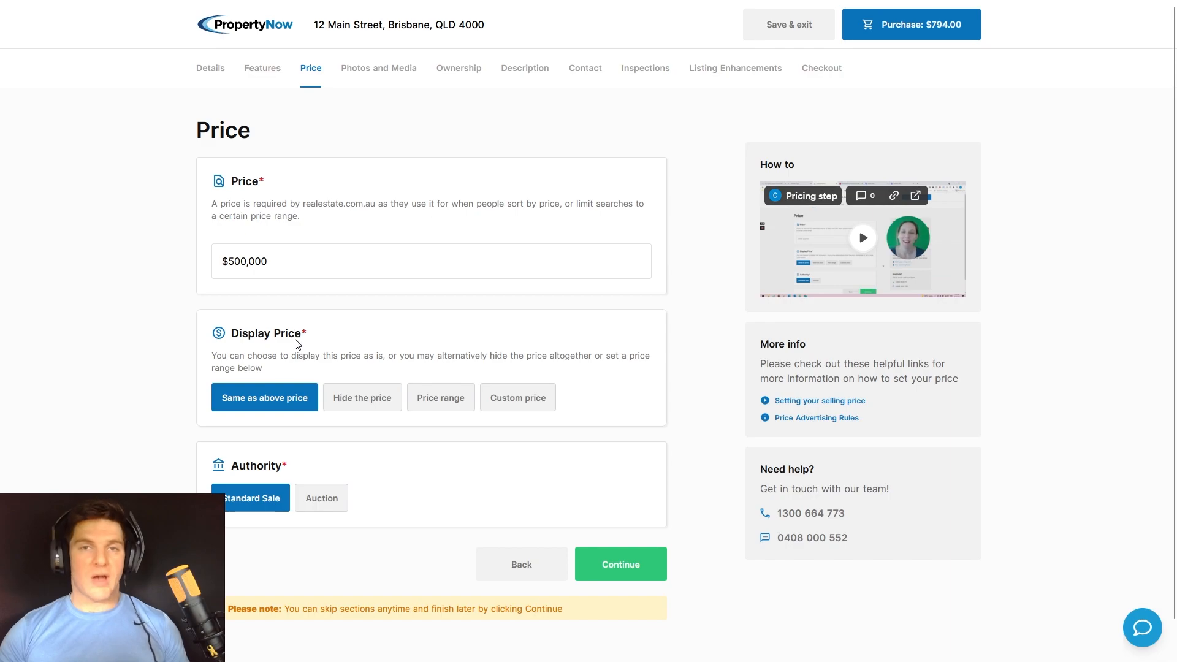
Try displaying the price as a range from $480,000 to $500,000, and lower the range's start to $400,000
click(342, 400)
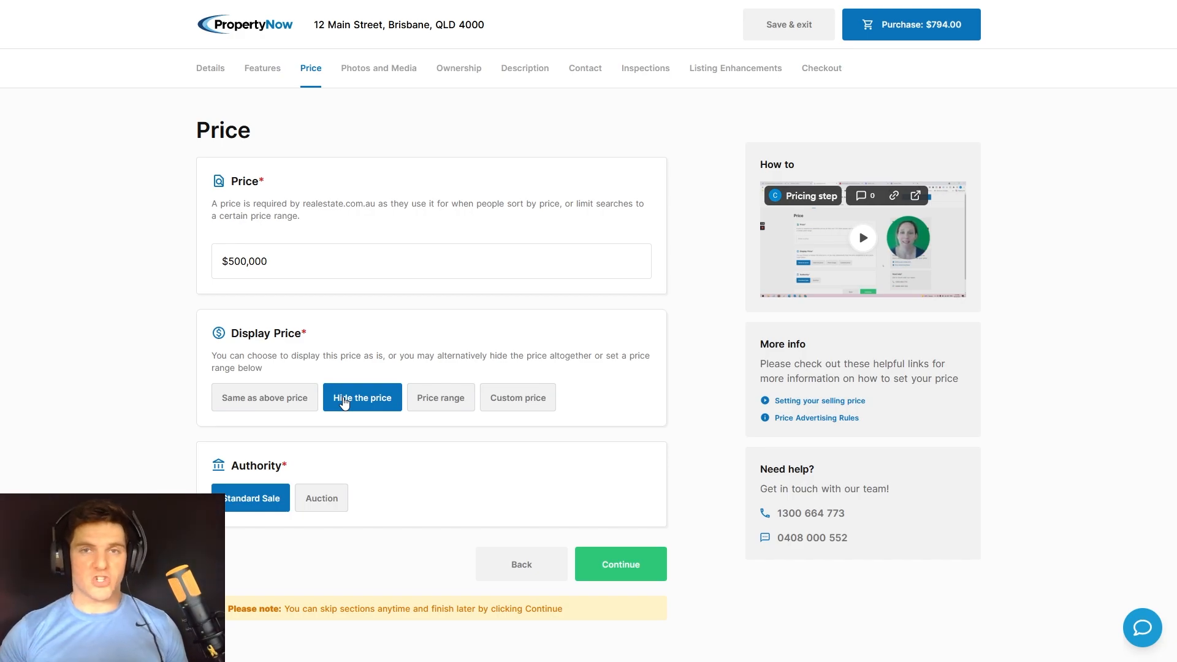
click(443, 402)
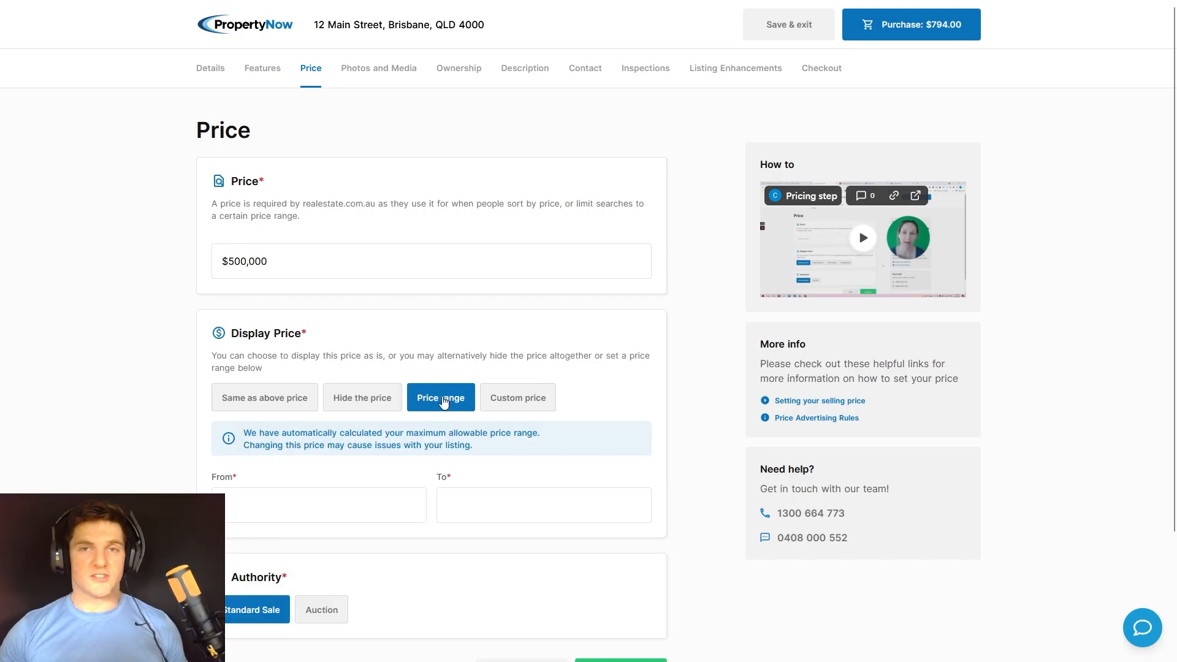
click(373, 505)
text(4800000)
key(Tab)
text(500000)
scroll(499, 515, down, 2)
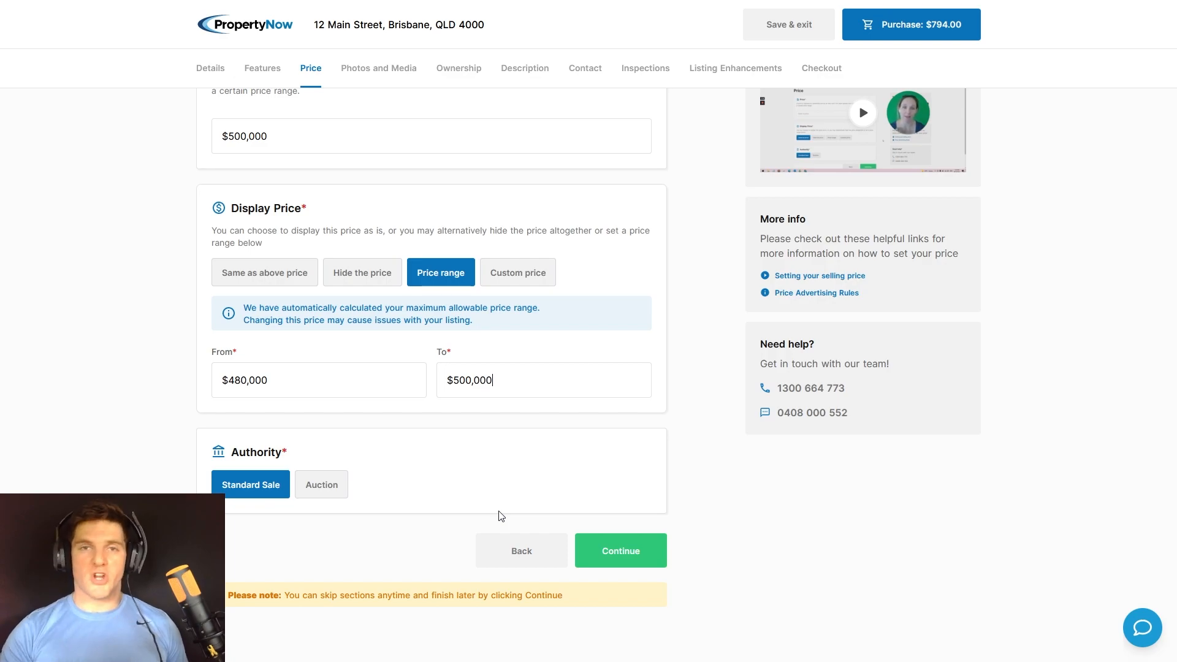
click(475, 391)
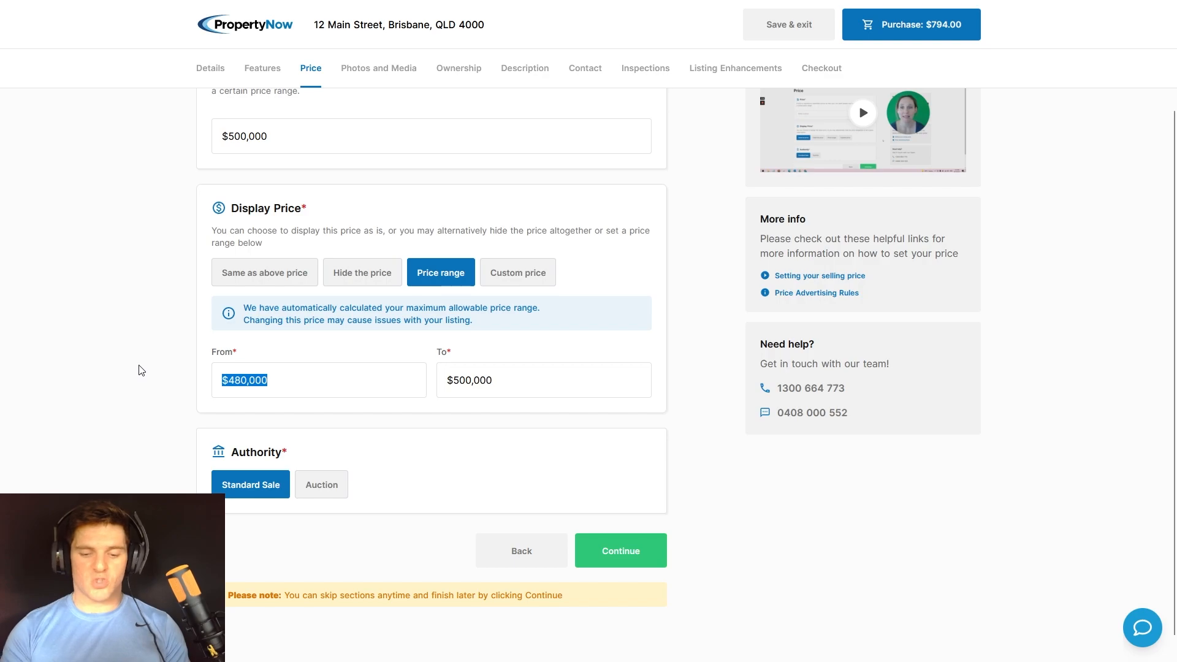
text(400000)
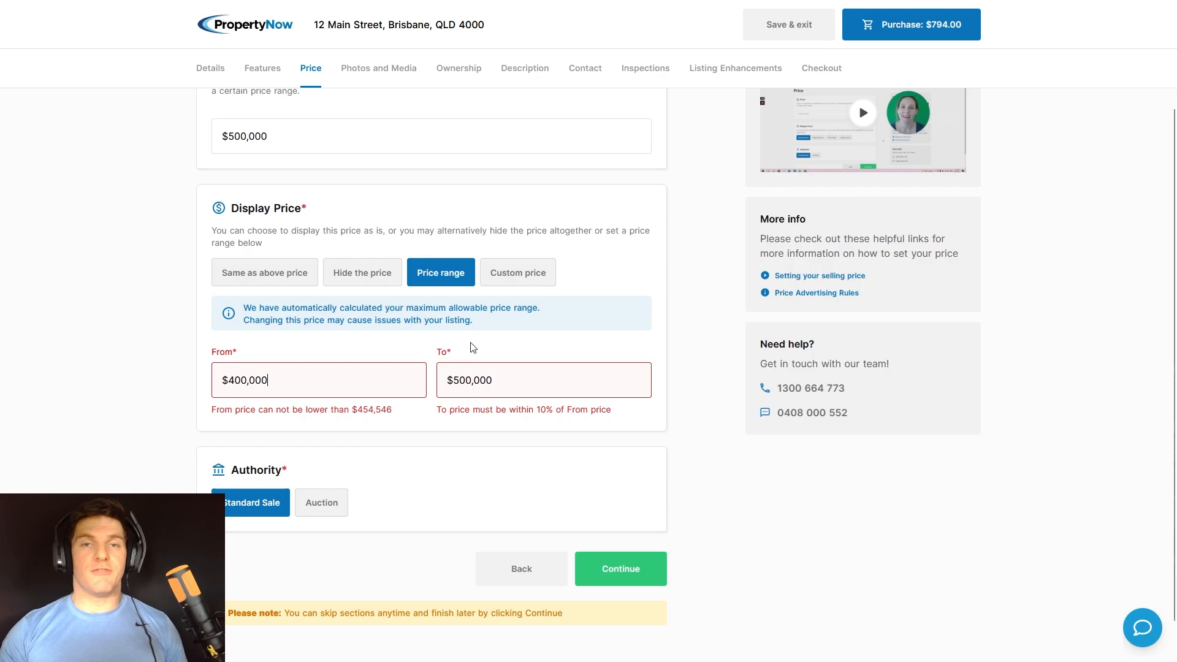
Try the custom display price "Offers above $500,000", and switch the display price back to Same as above price
click(523, 279)
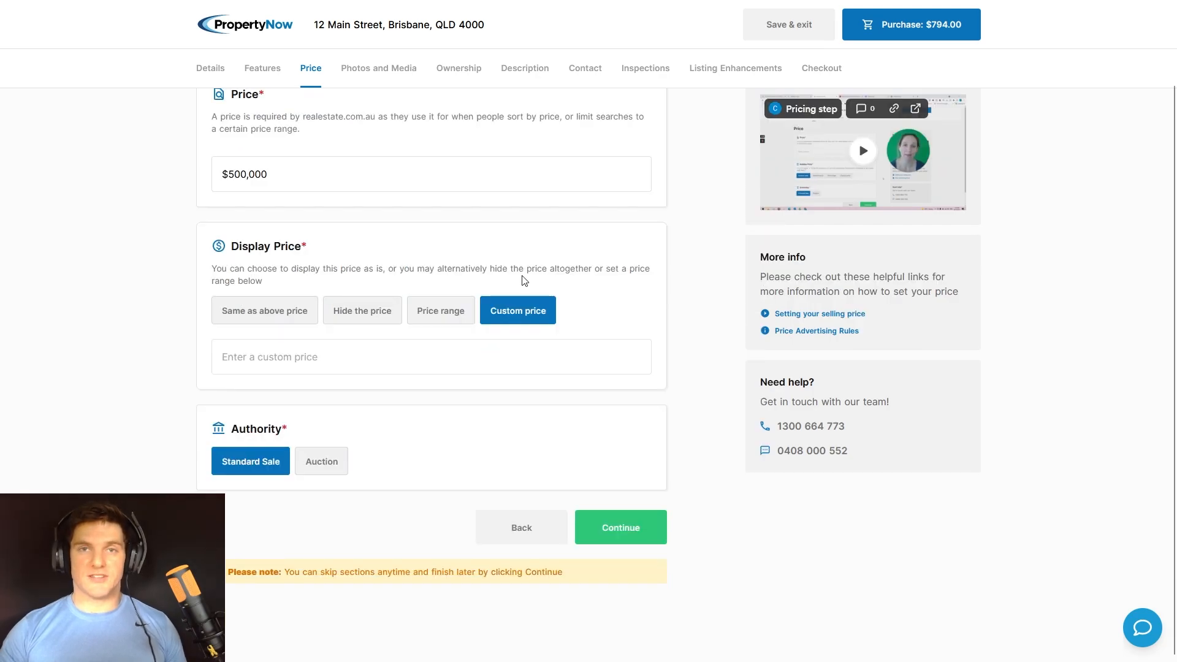
click(371, 360)
text(Offers above $500,000)
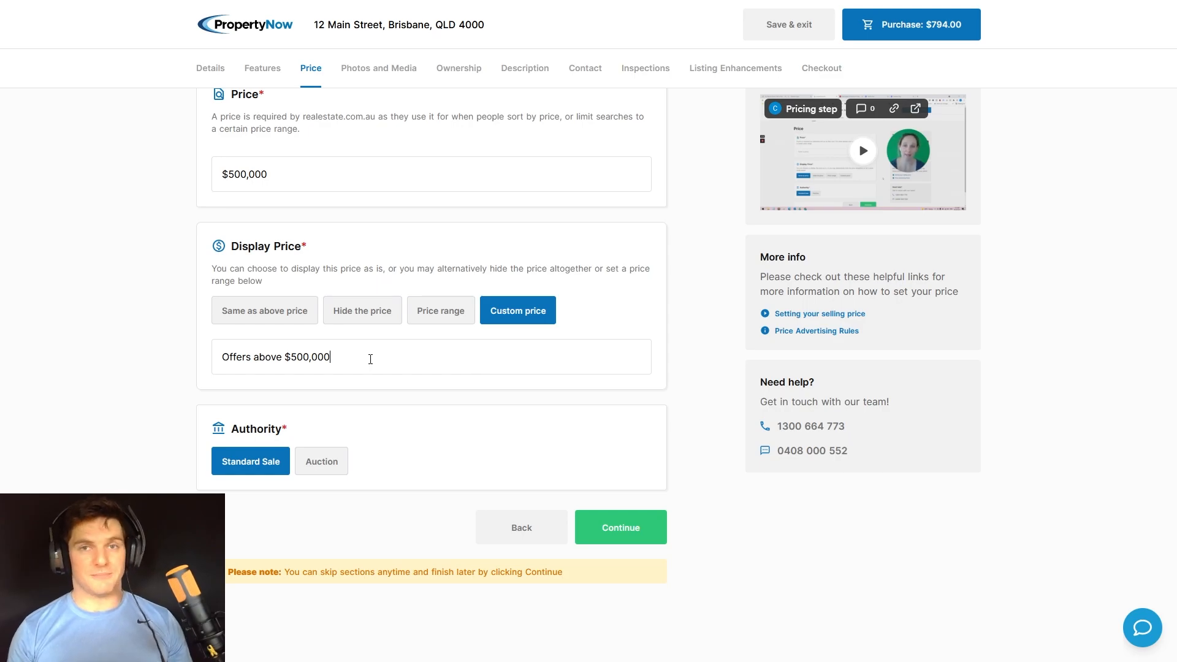
click(264, 318)
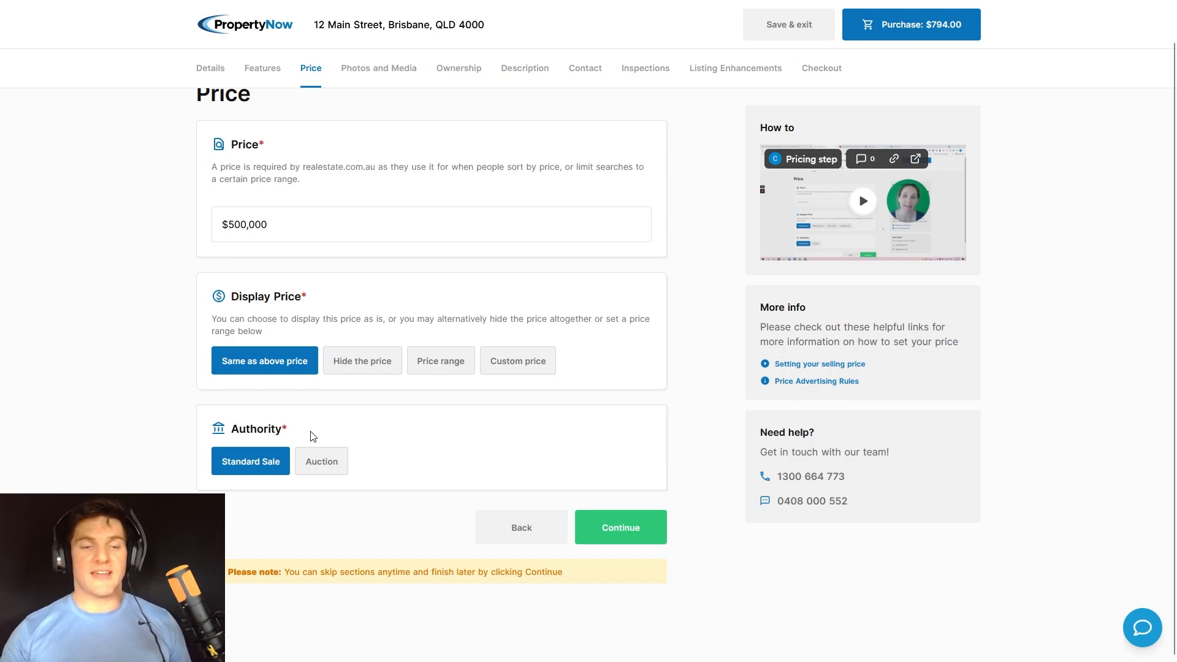
Try the Auction authority, return it to Standard Sale, and continue to the photos and media
click(324, 469)
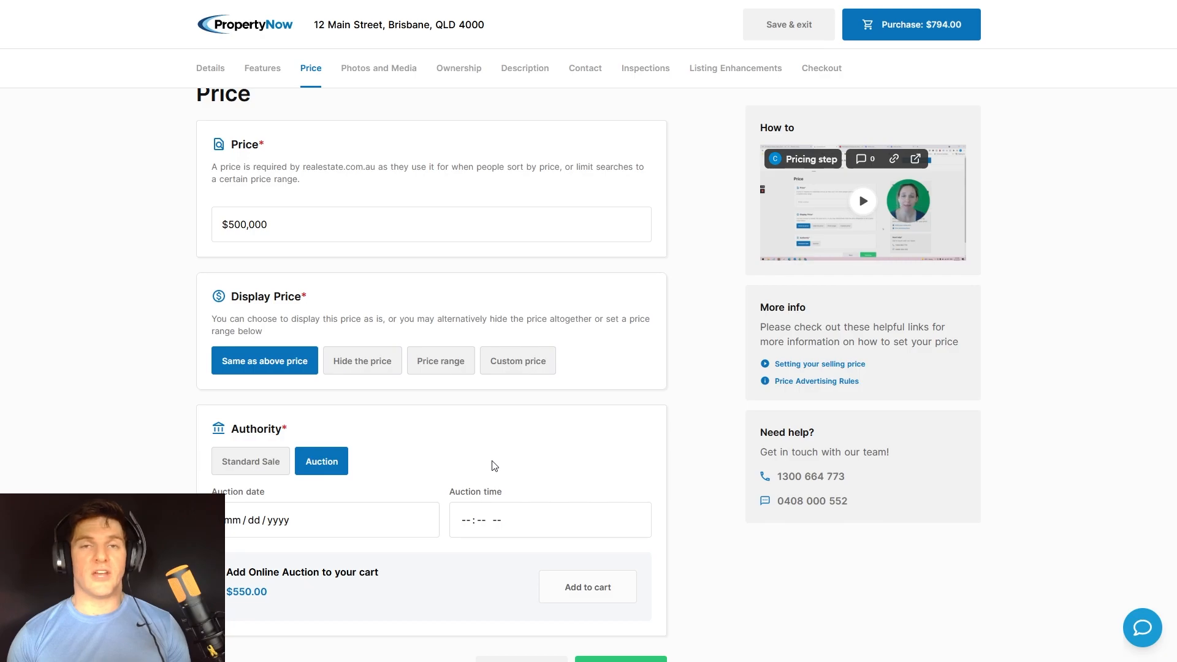
click(273, 463)
click(634, 526)
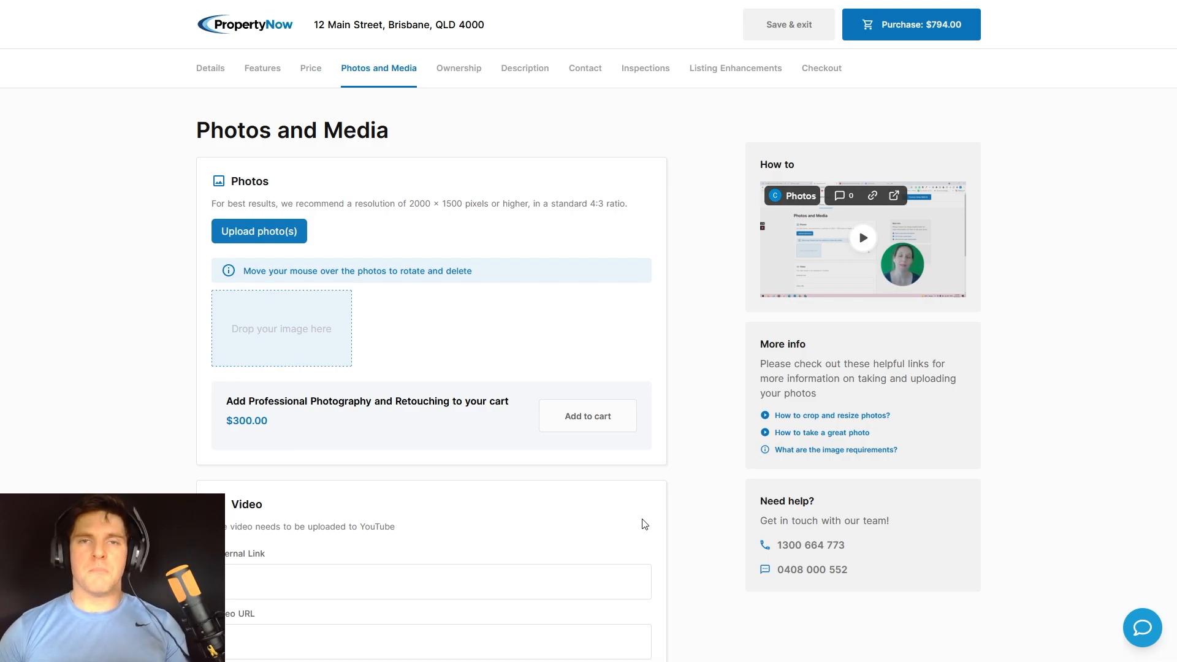
Upload Stock Bedroom 2.jpg, Stock Bedroom.jpg and Stock Kitchen.jpg as the listing's photos
click(254, 236)
click(711, 209)
shift+click(1014, 215)
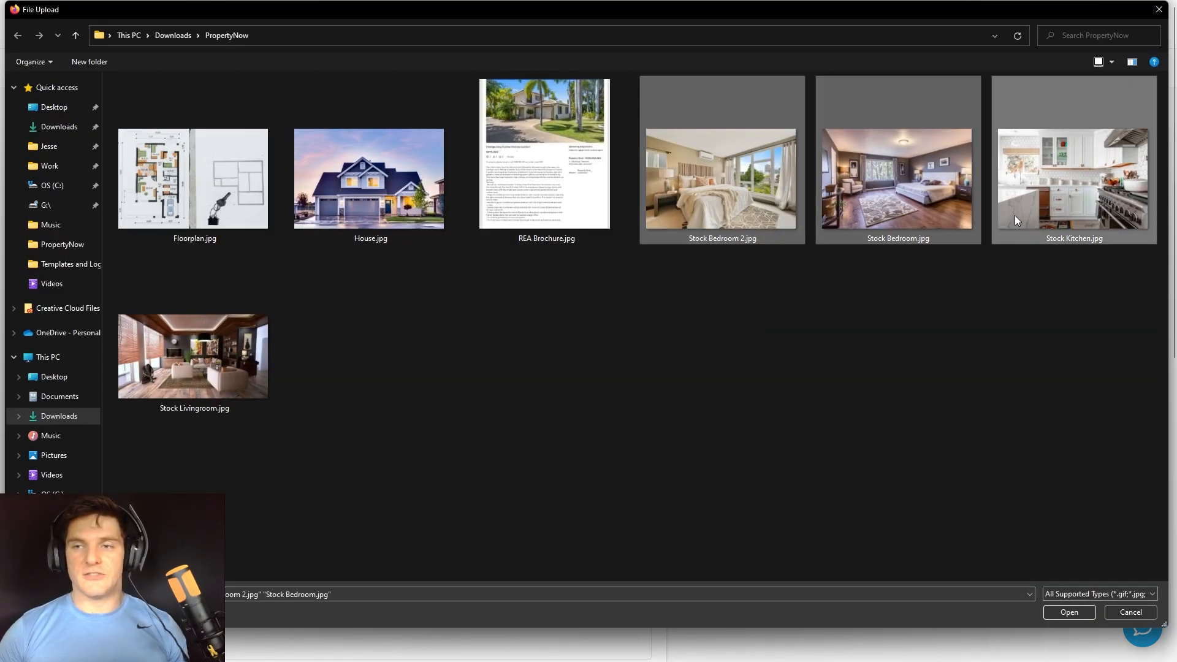
click(1068, 613)
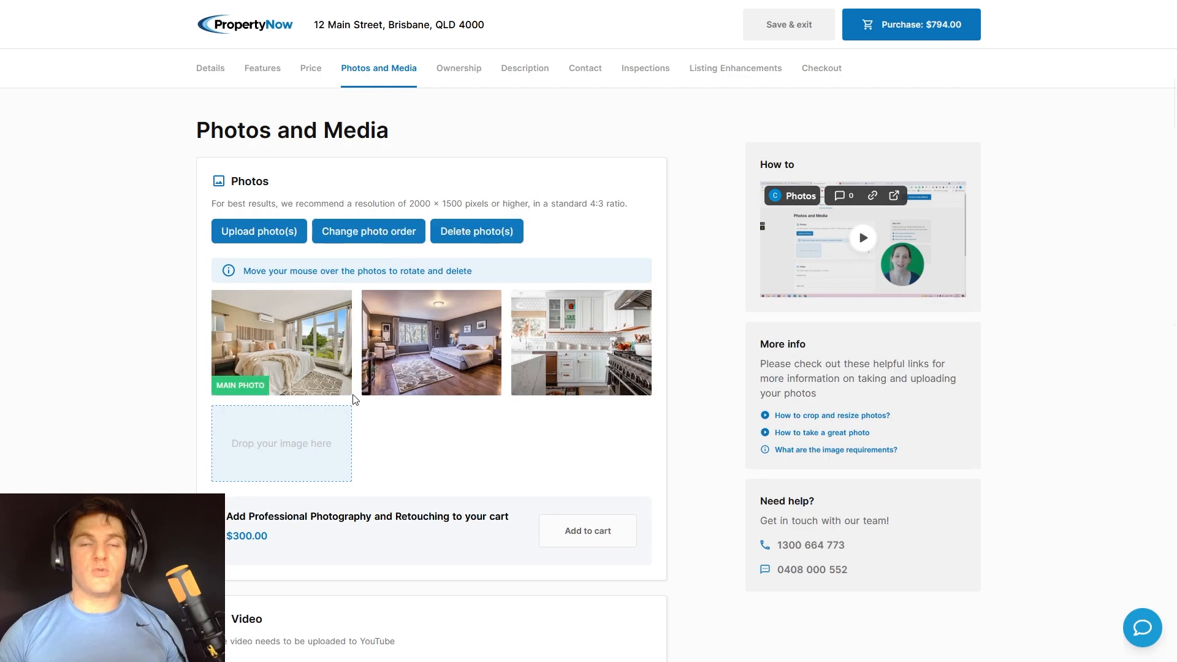
Examine the External Link and Video URL fields of the Video section
scroll(354, 399, down, 7)
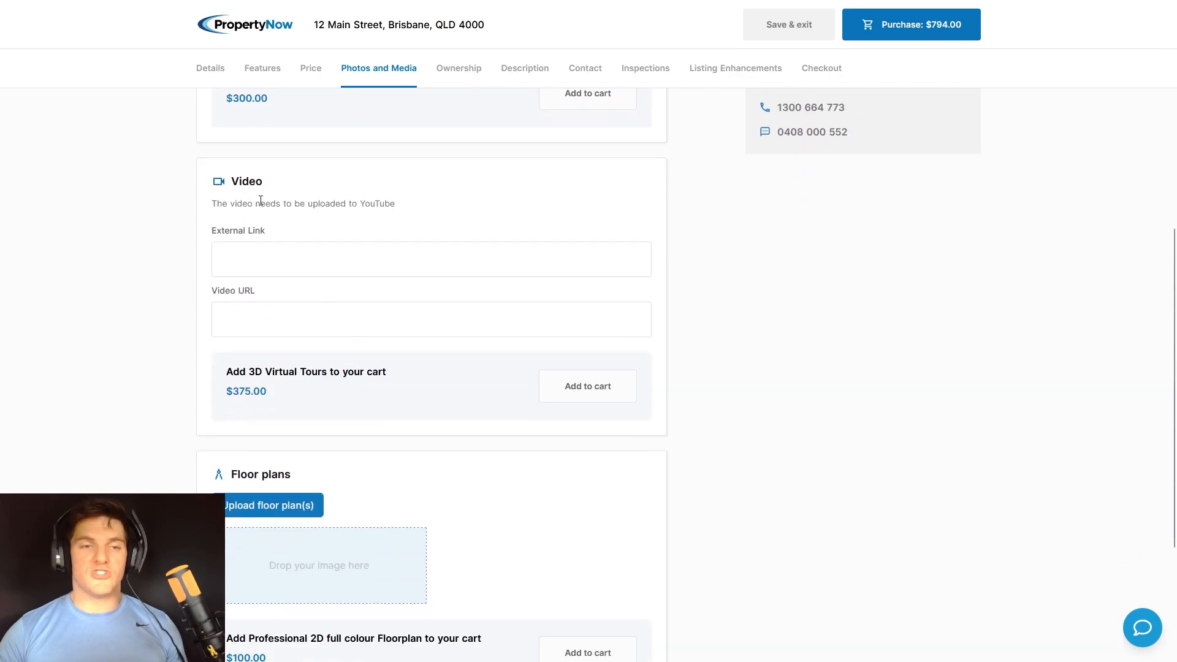
drag(210, 234, 265, 239)
click(277, 289)
drag(220, 295, 263, 300)
click(281, 257)
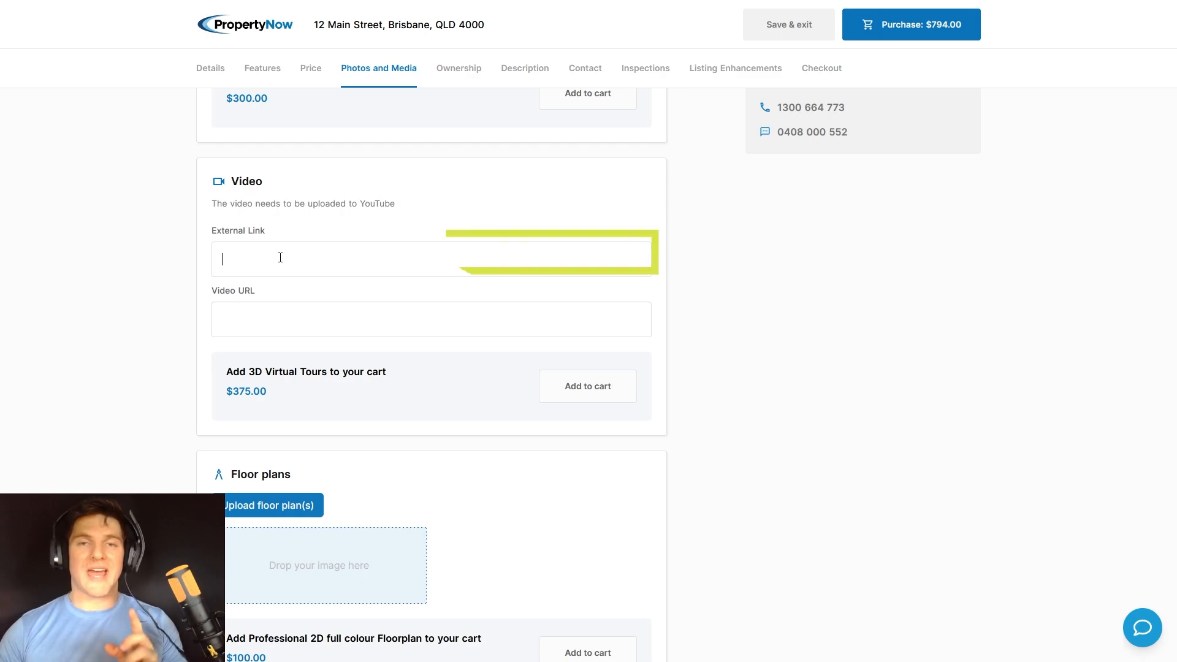
click(274, 319)
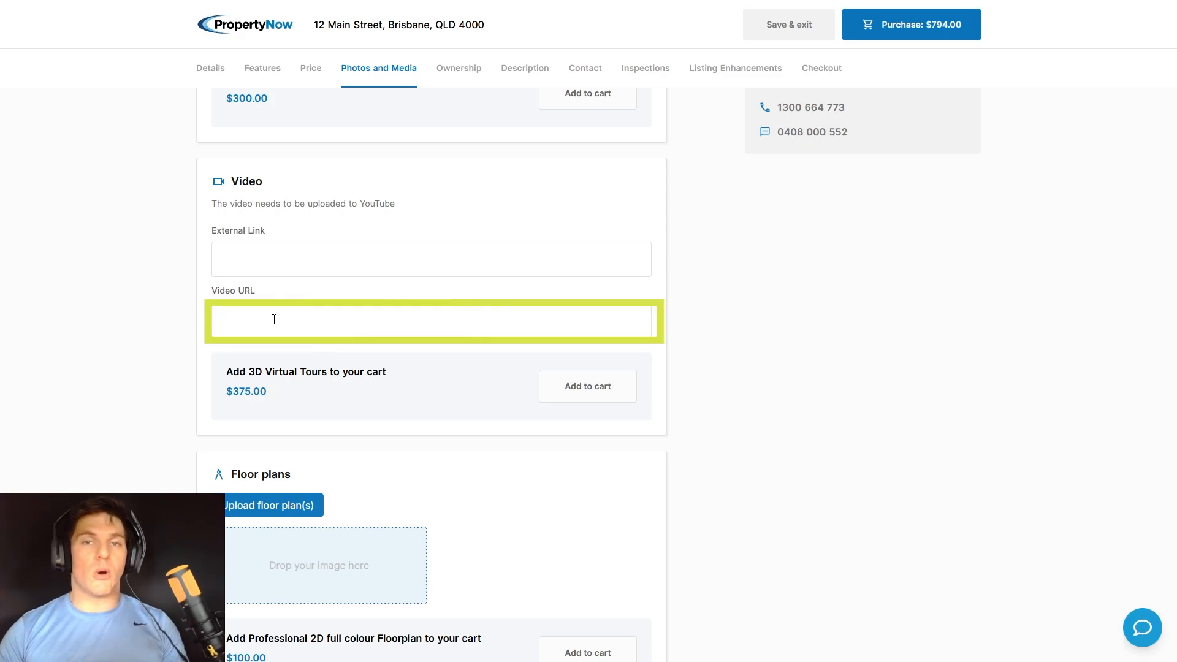
Upload Floorplan.jpg as the listing's floor plan and continue to the ownership verification
scroll(359, 339, up, 1)
scroll(360, 339, down, 4)
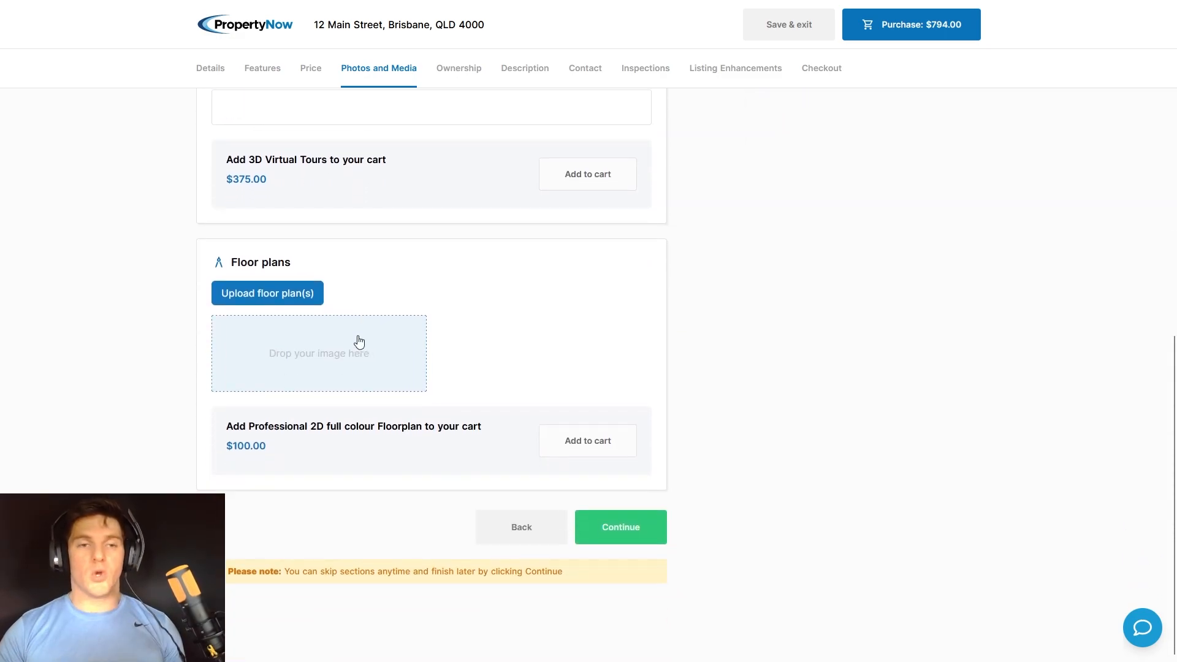
click(263, 294)
double_click(216, 202)
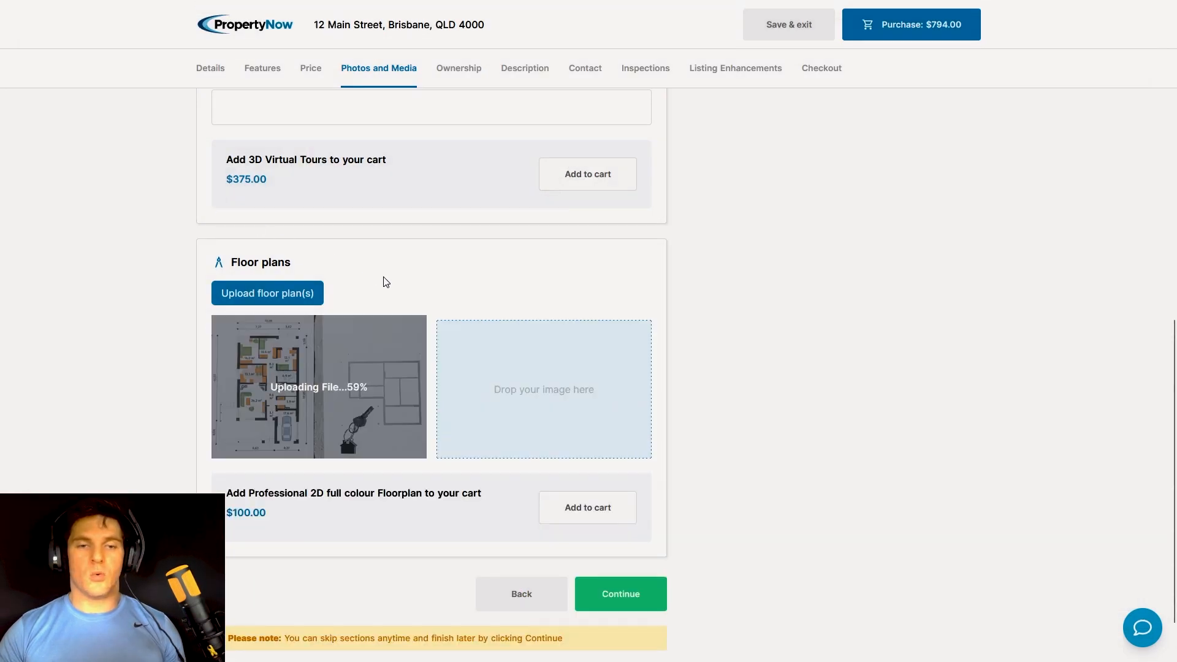
scroll(592, 429, down, 1)
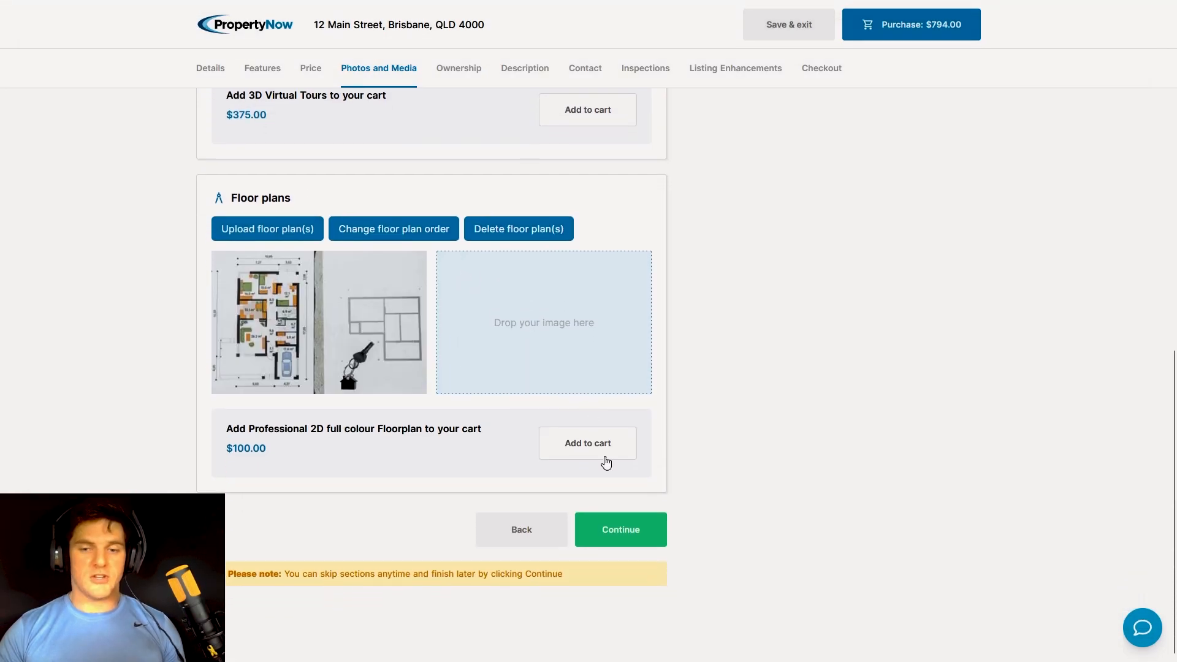
click(629, 533)
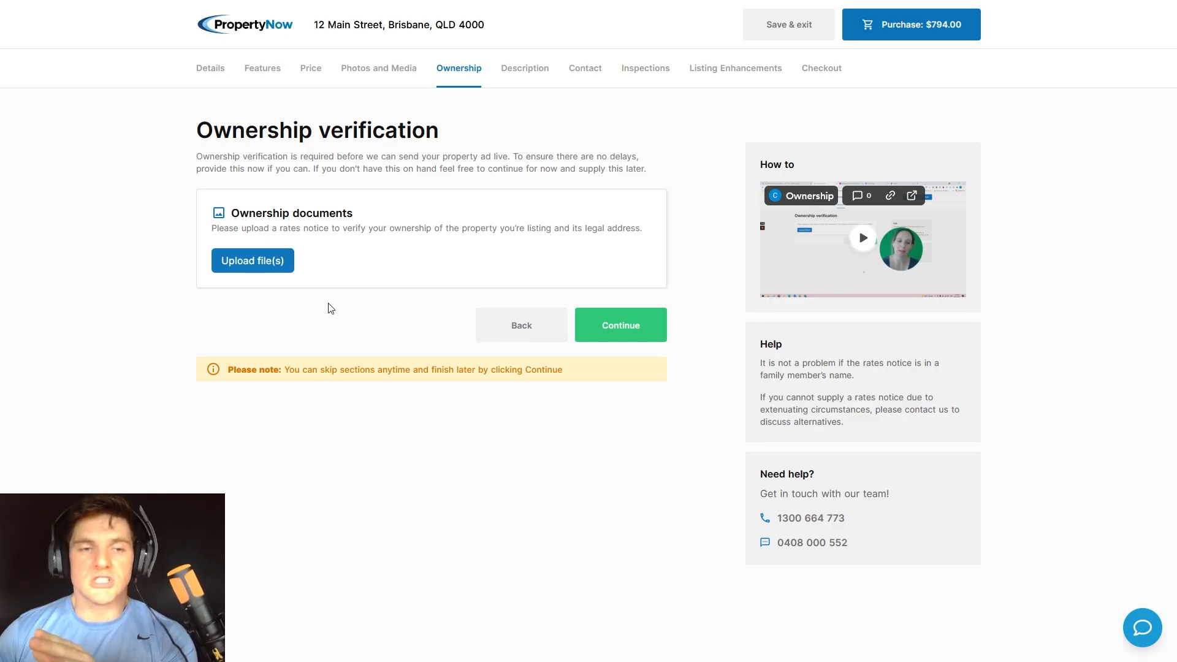
Open the ownership document upload, leave it without adding a file, and continue to the description
click(258, 266)
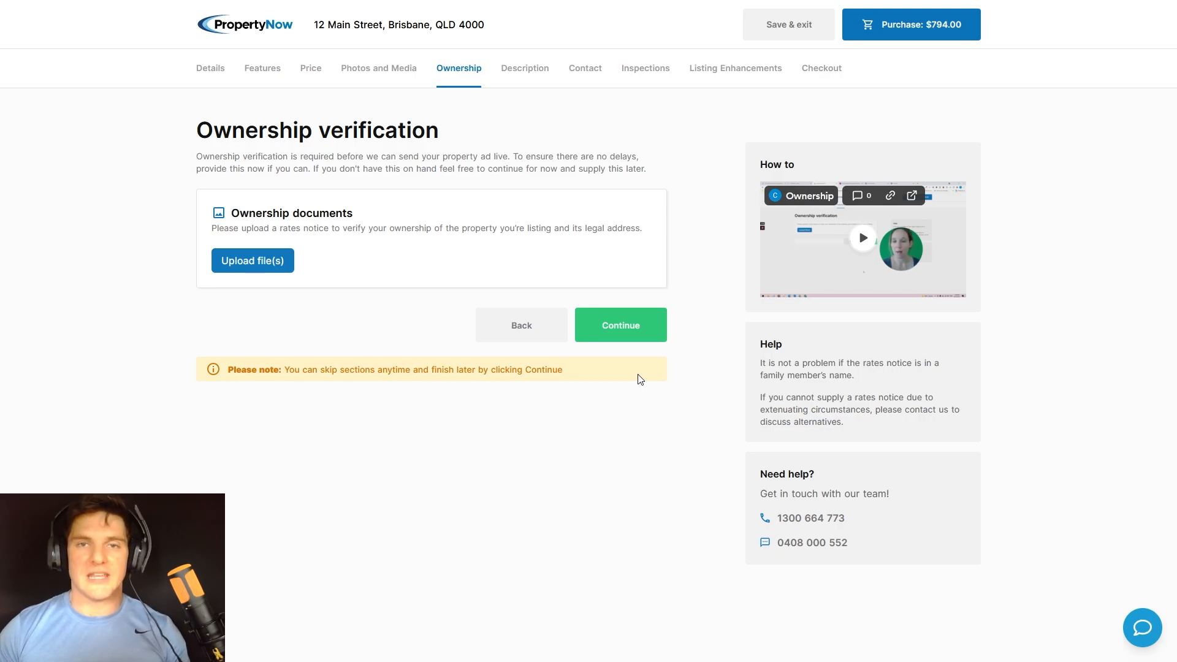
click(624, 330)
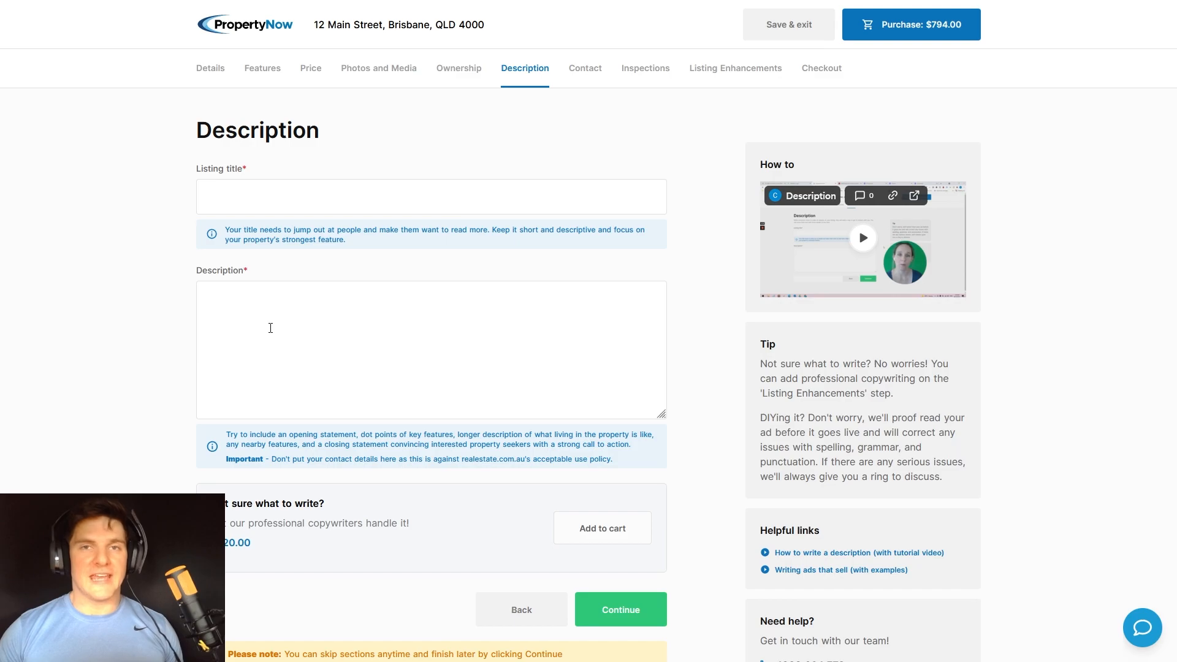
Enter the title "Beautiful 3-bedroom home in the heart of Brisbane!" and a description of the home, and continue to the contact details
click(395, 205)
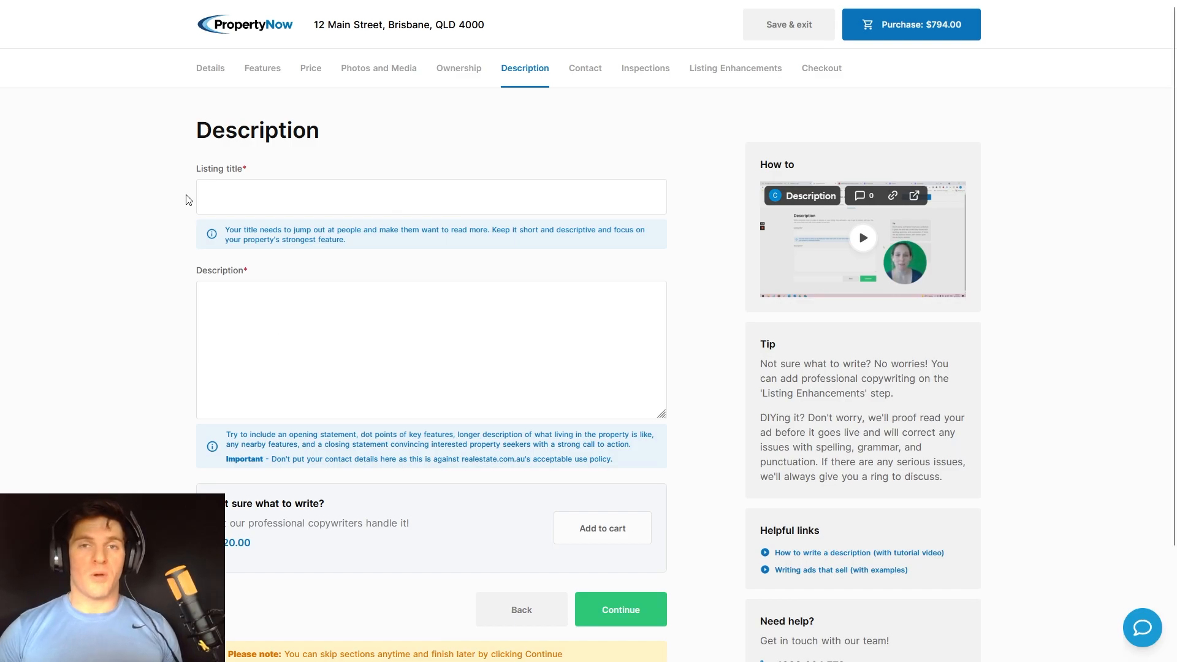
click(211, 274)
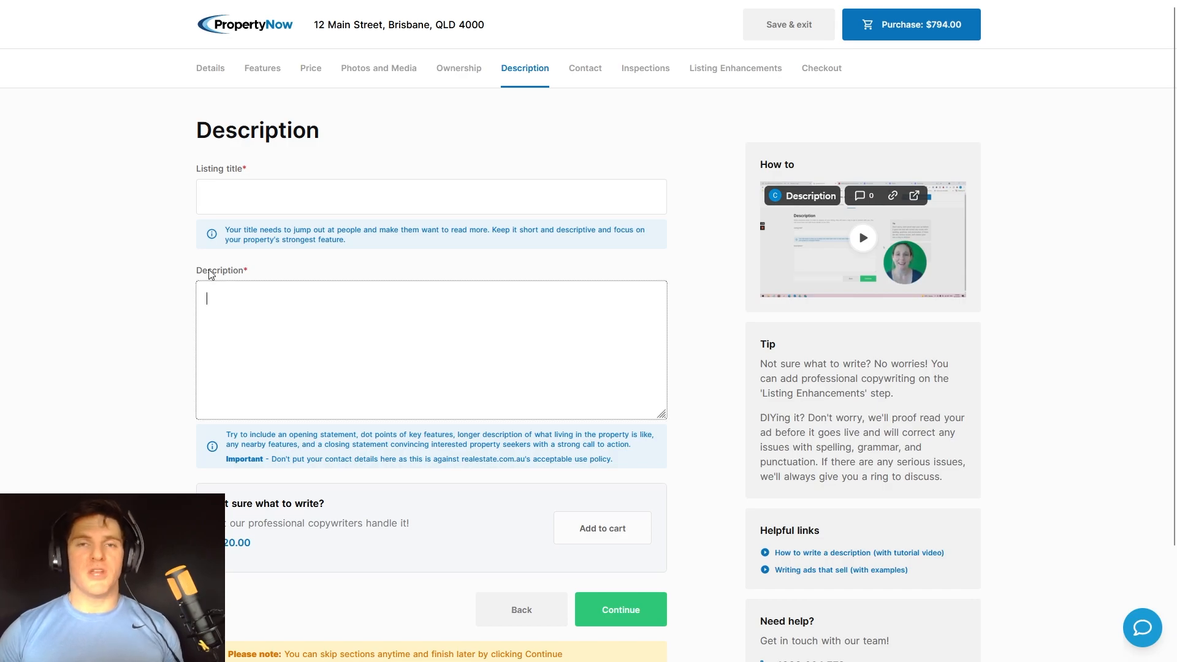
click(259, 200)
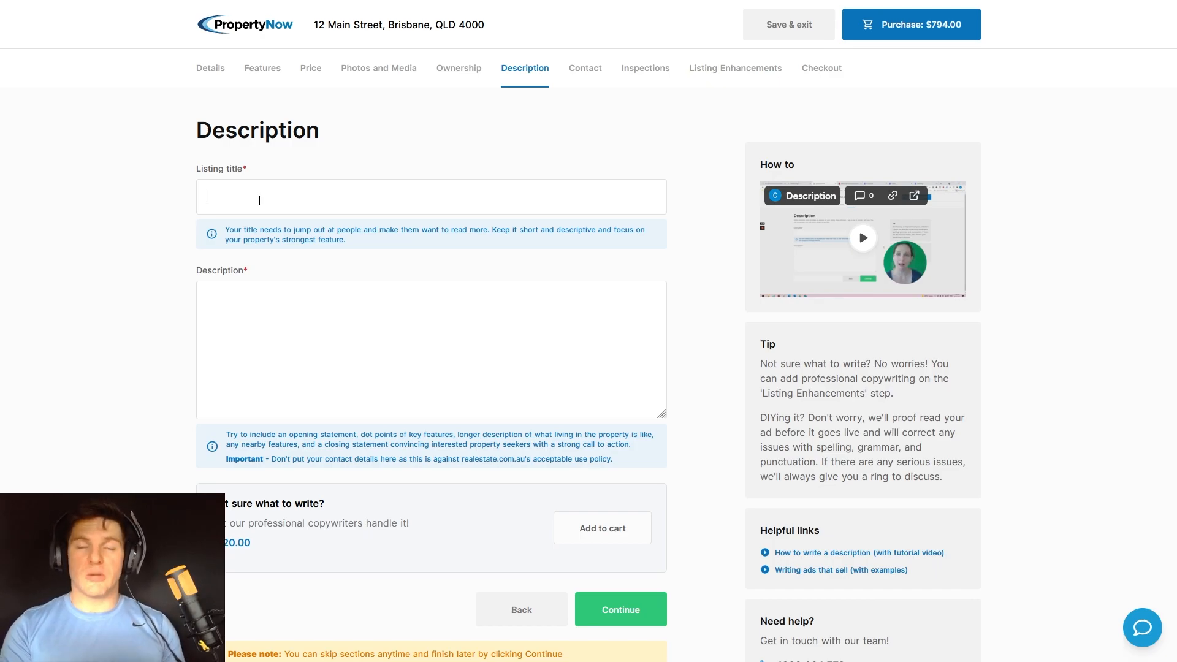
scroll(259, 201, down, 1)
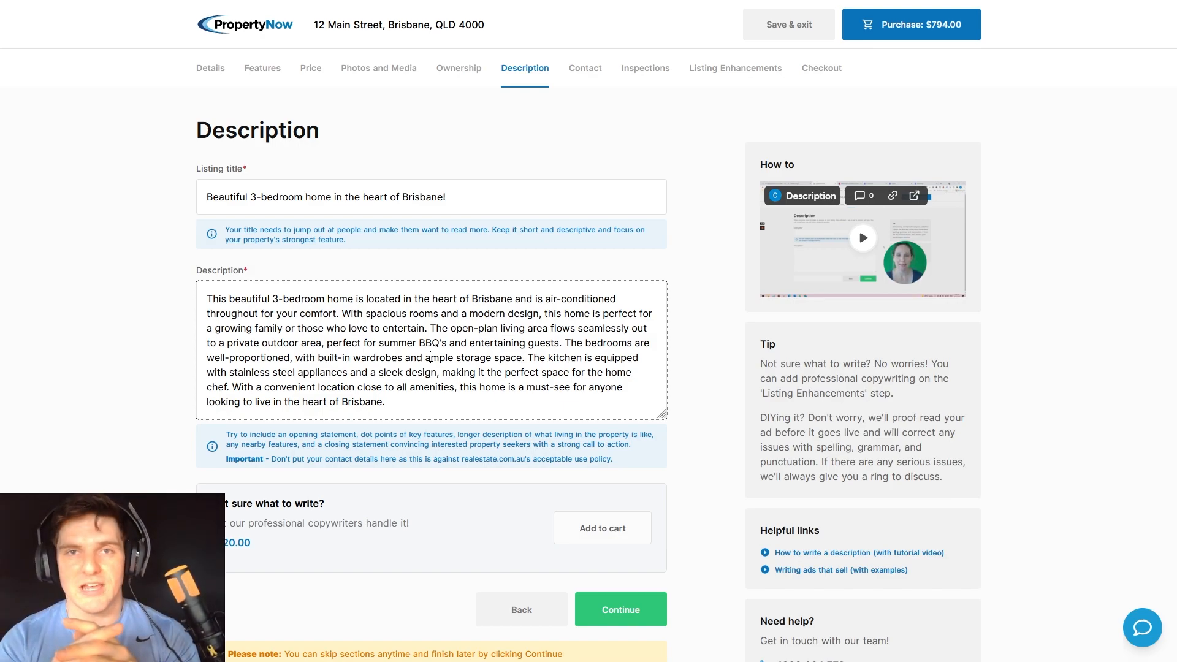
click(630, 610)
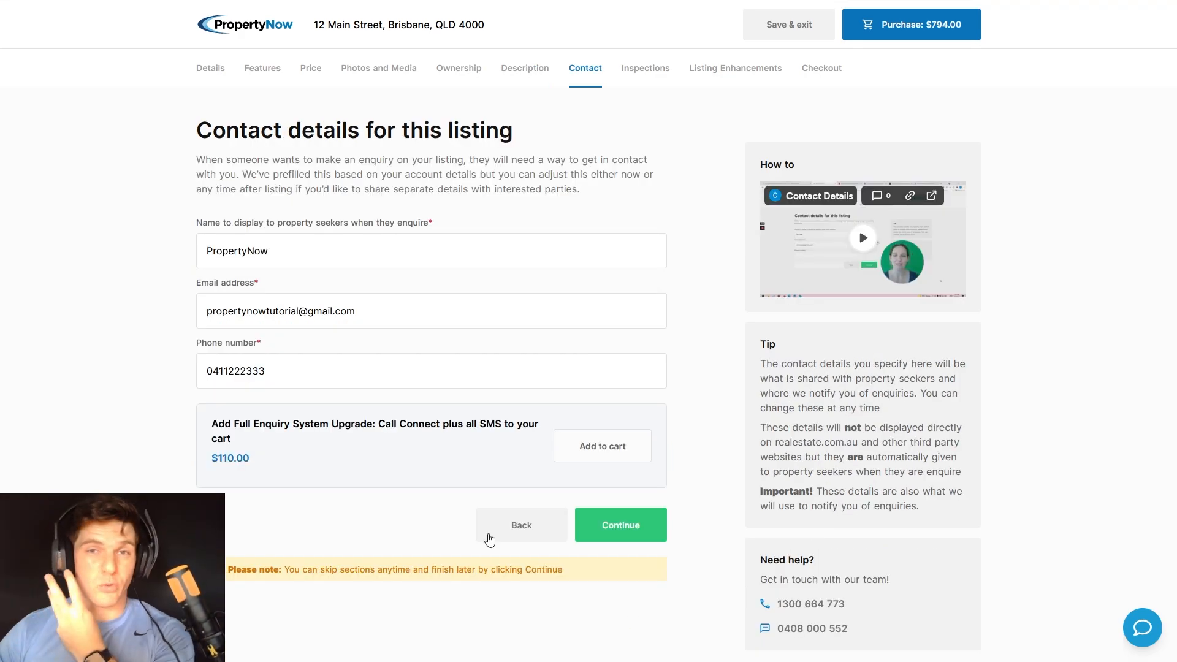
Review the display name, email address and phone number for enquiries, and continue to the inspections
double_click(265, 248)
drag(361, 311, 136, 311)
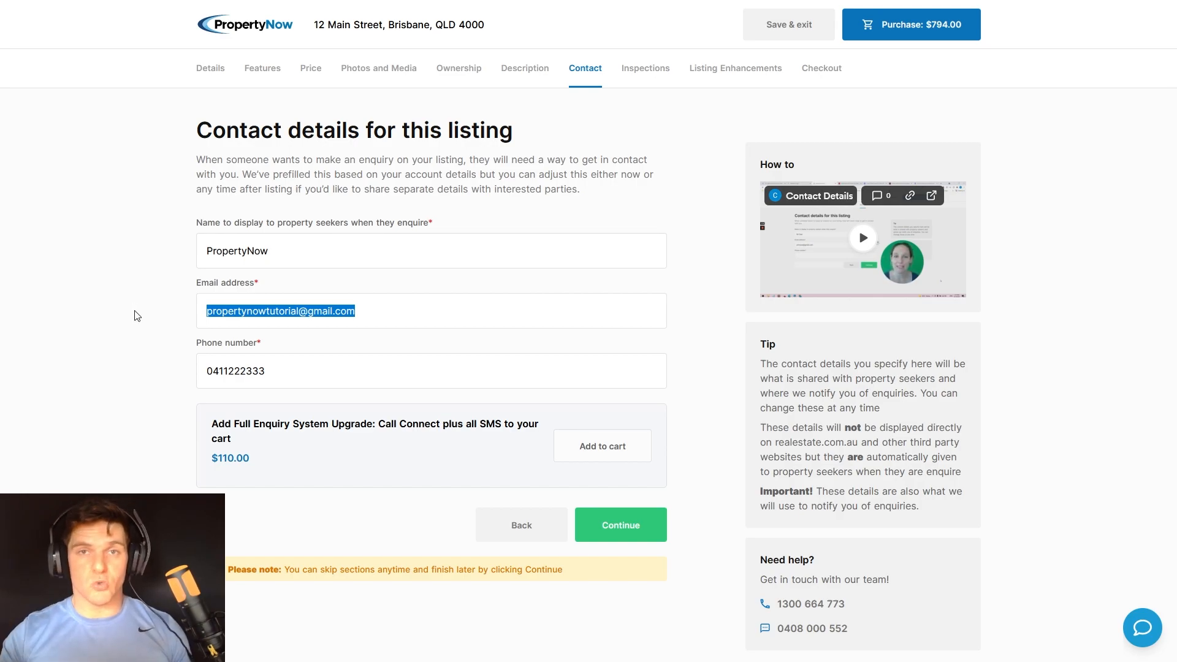
drag(312, 367, 137, 364)
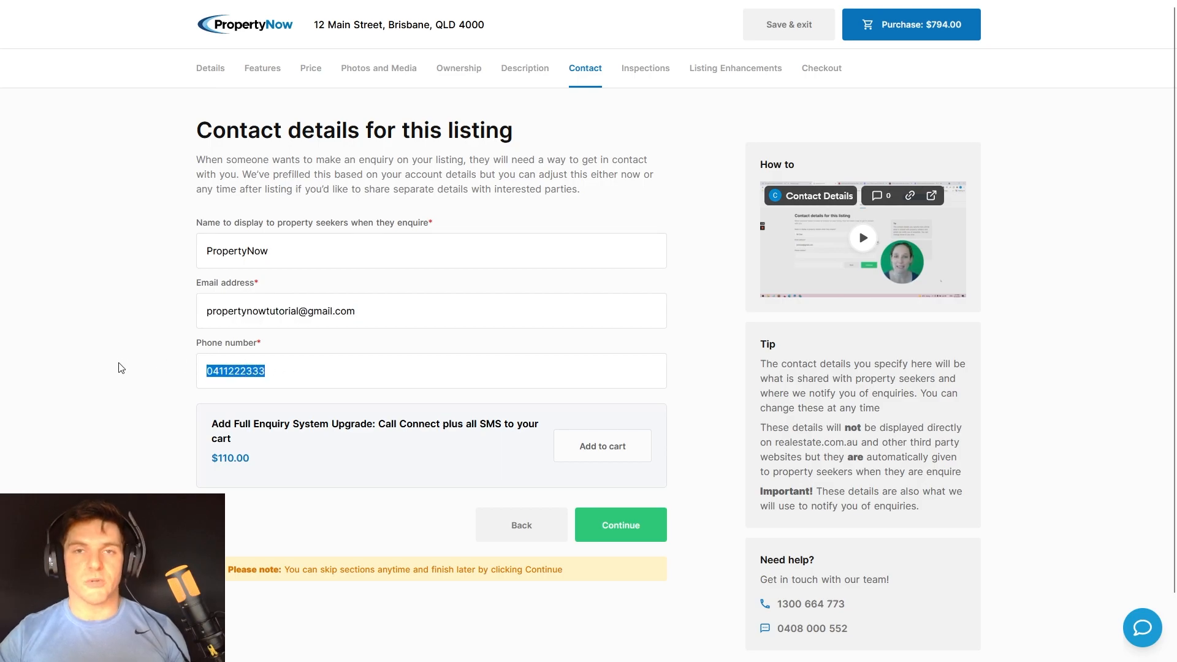
click(342, 377)
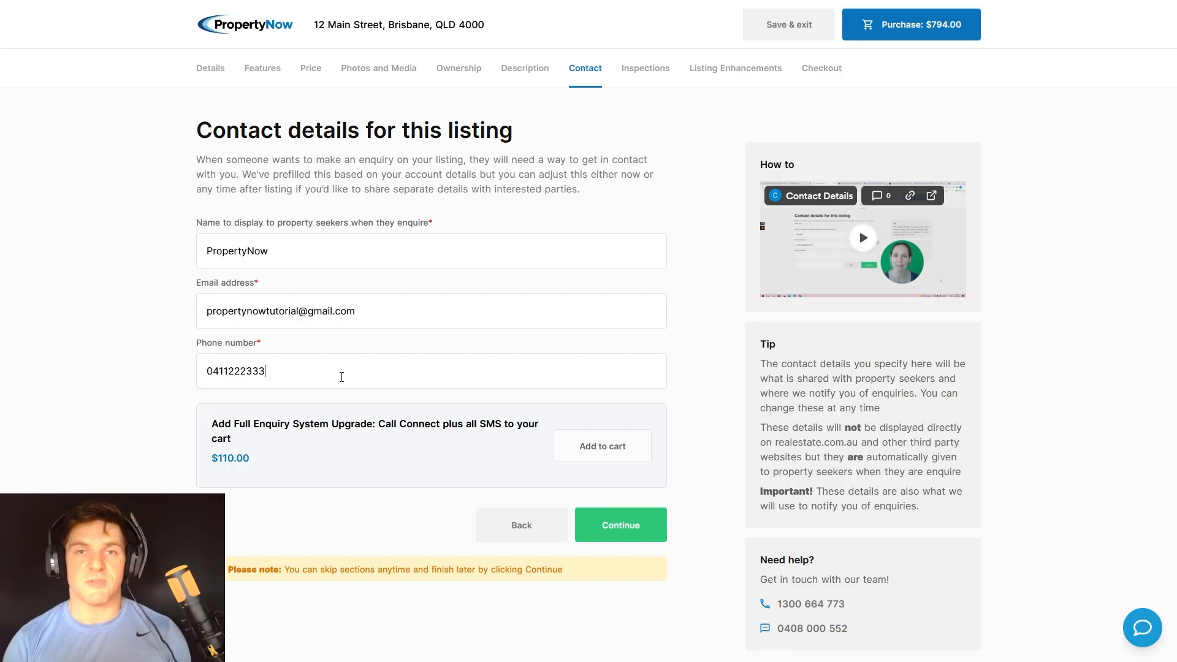
click(622, 531)
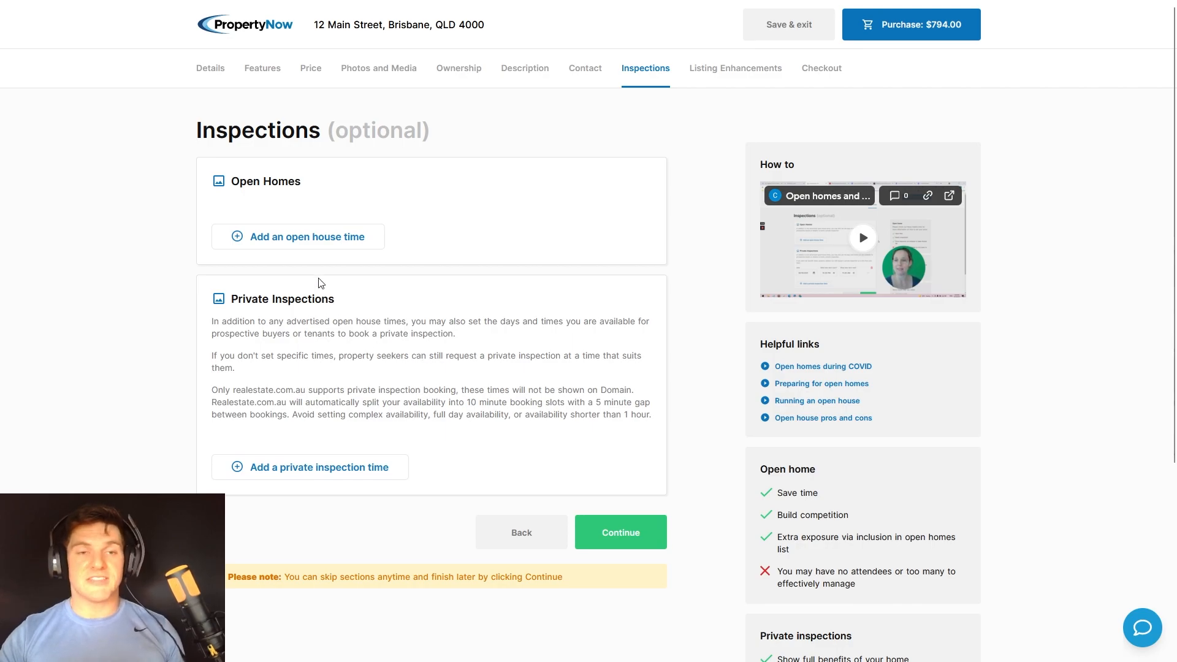
Add an open house time on 01/20/2023 from 11:00 AM to 12:00 PM
click(291, 245)
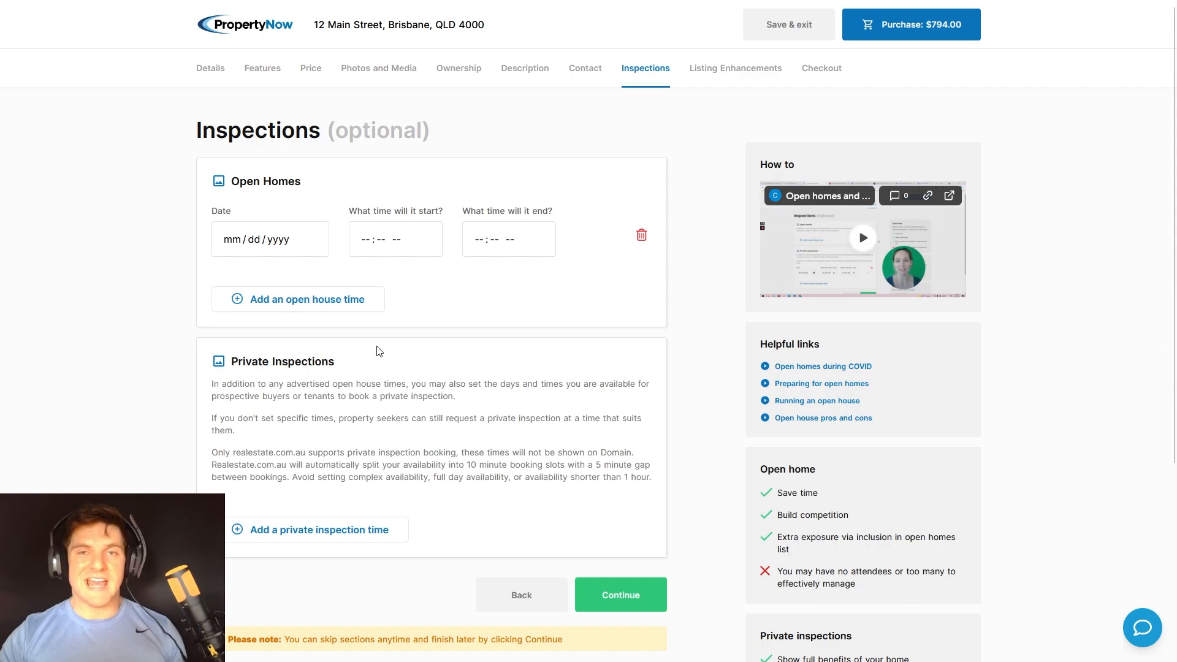
click(231, 247)
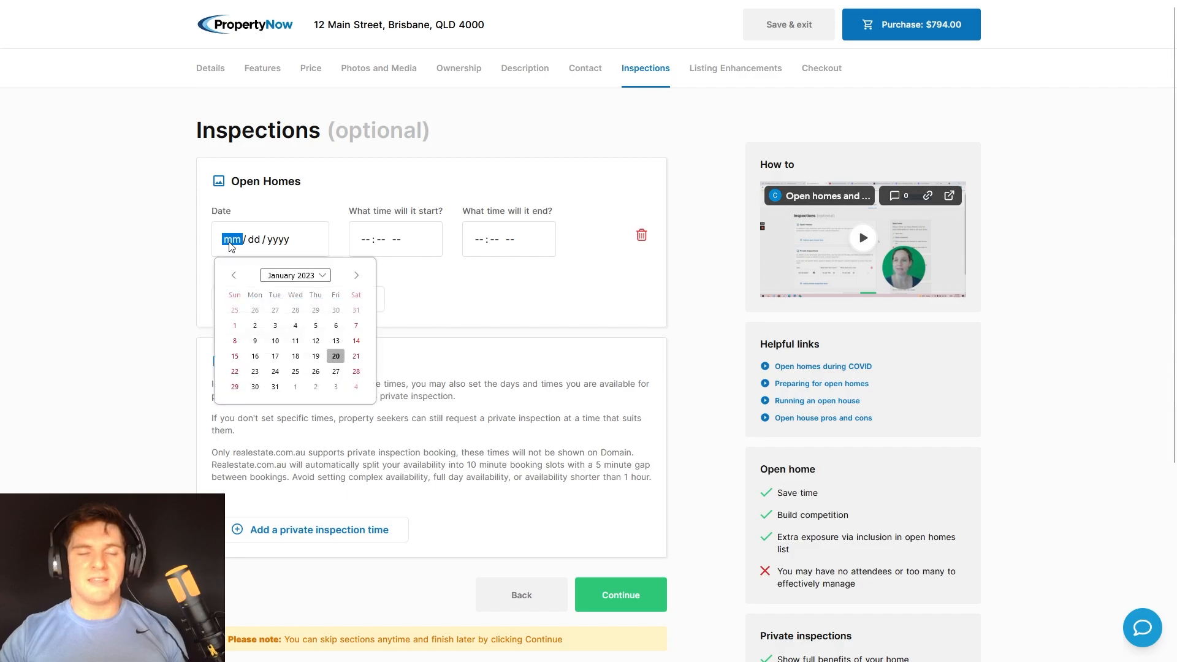
click(255, 387)
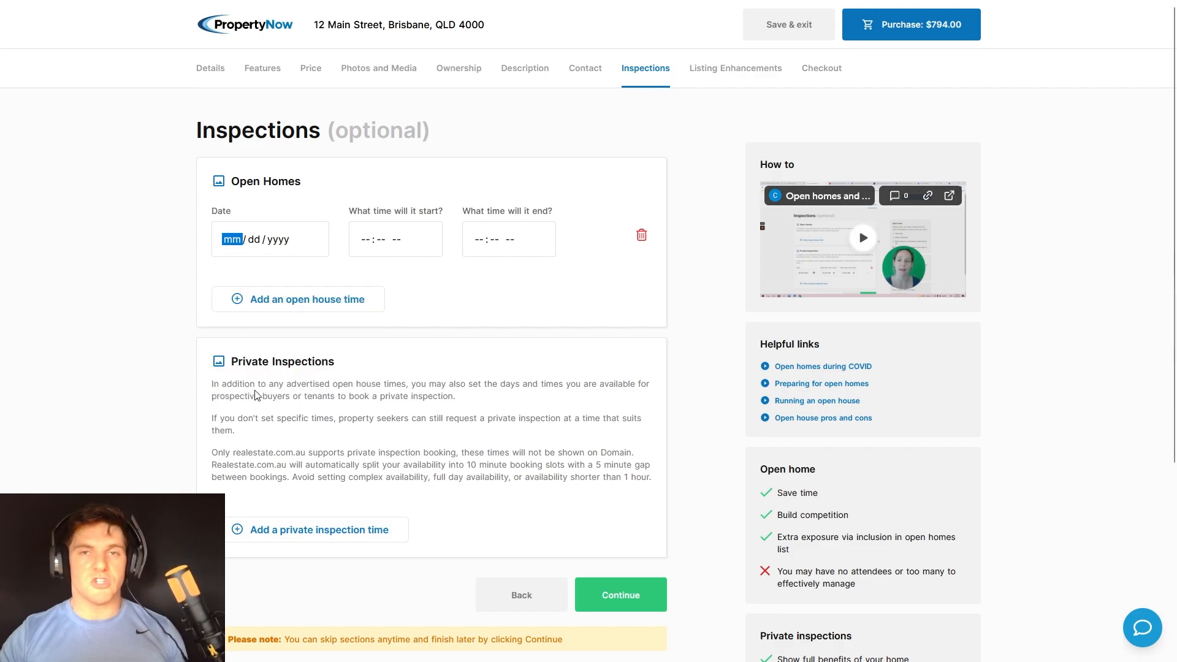
click(365, 240)
text(1100)
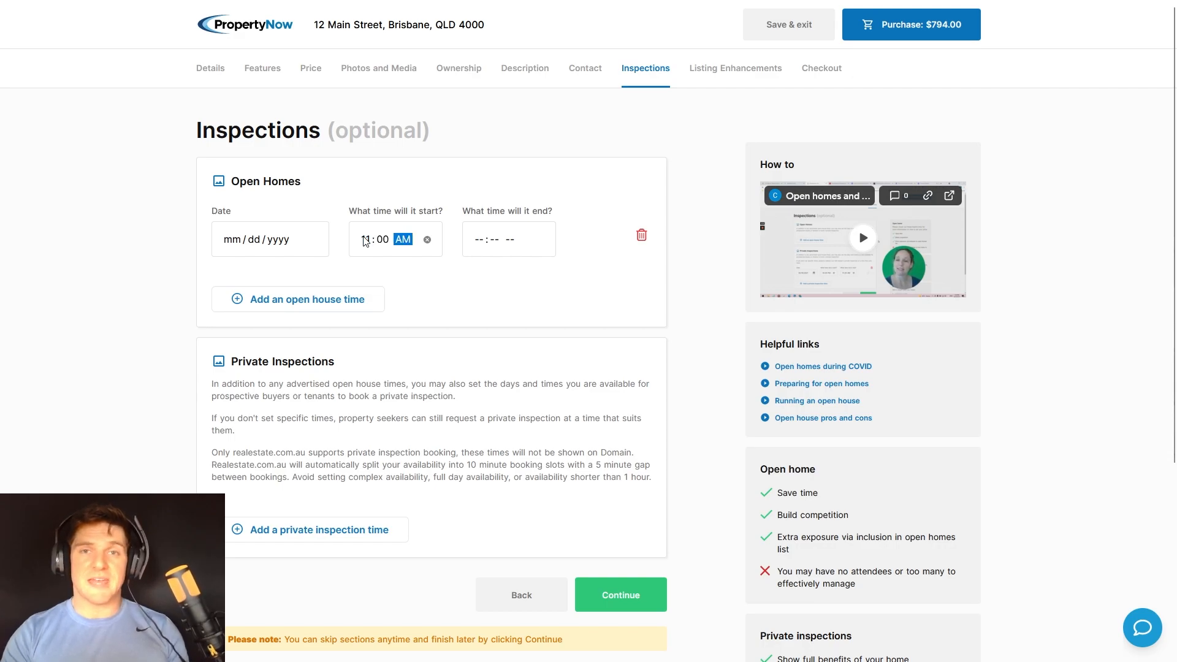
click(477, 240)
text(1200)
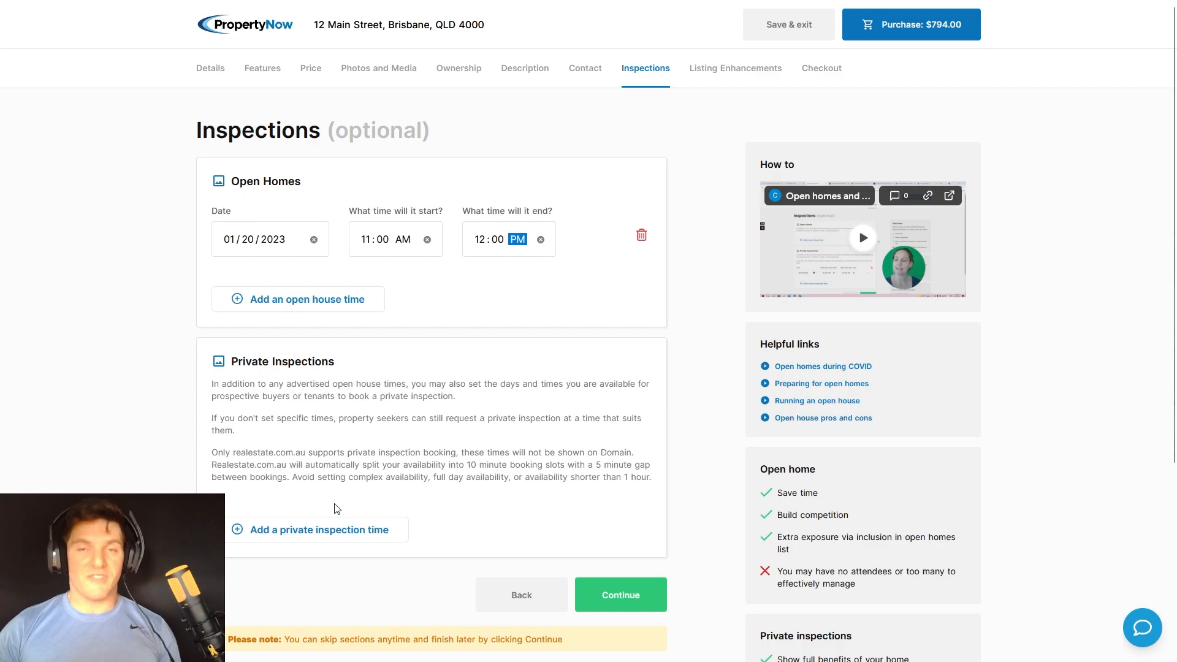
Add a private inspection time on 01/28/2023 from 02:00 PM to 05:00 PM
click(323, 535)
scroll(331, 529, down, 1)
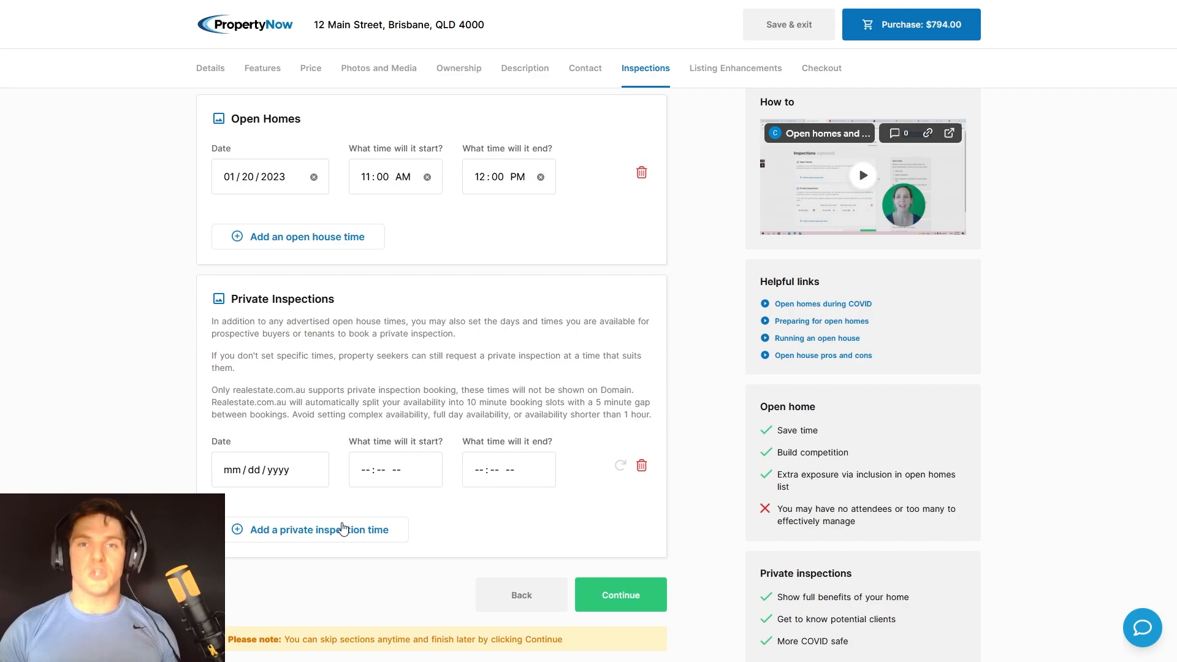
click(237, 471)
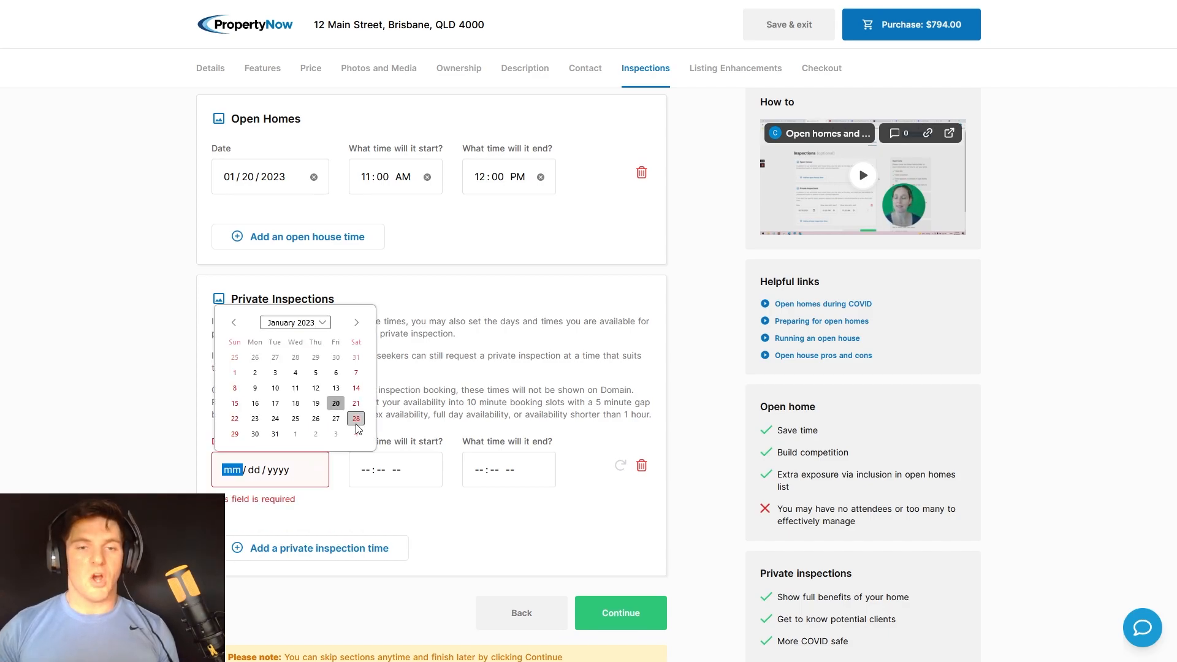
click(356, 419)
click(366, 470)
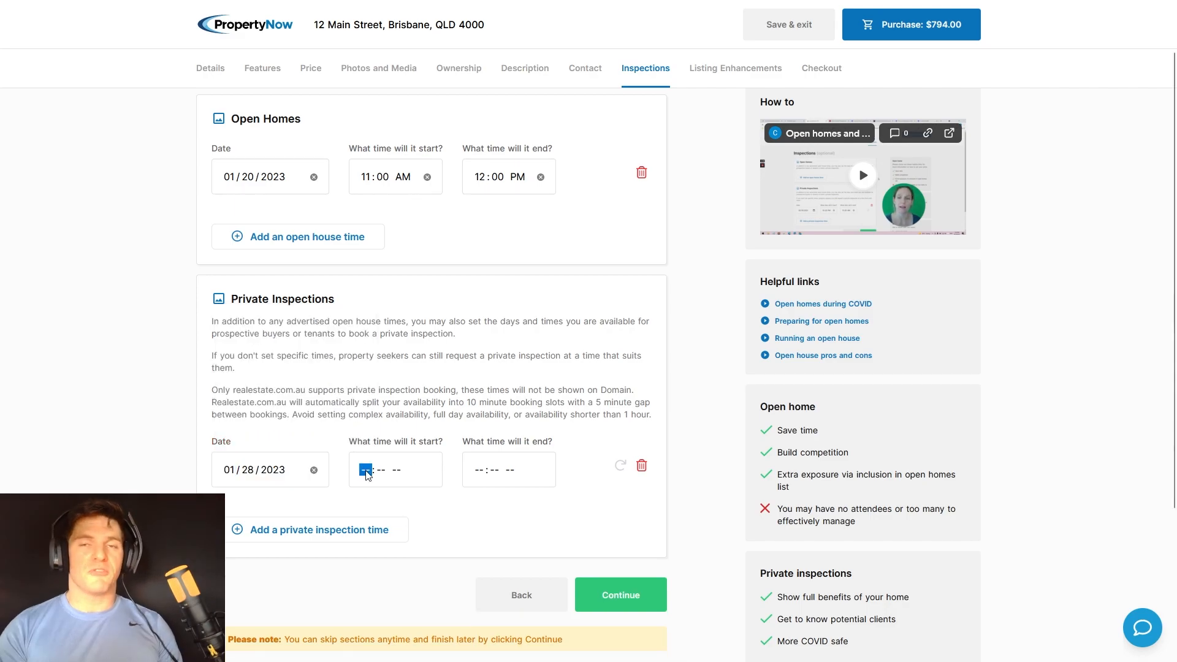
text(200p)
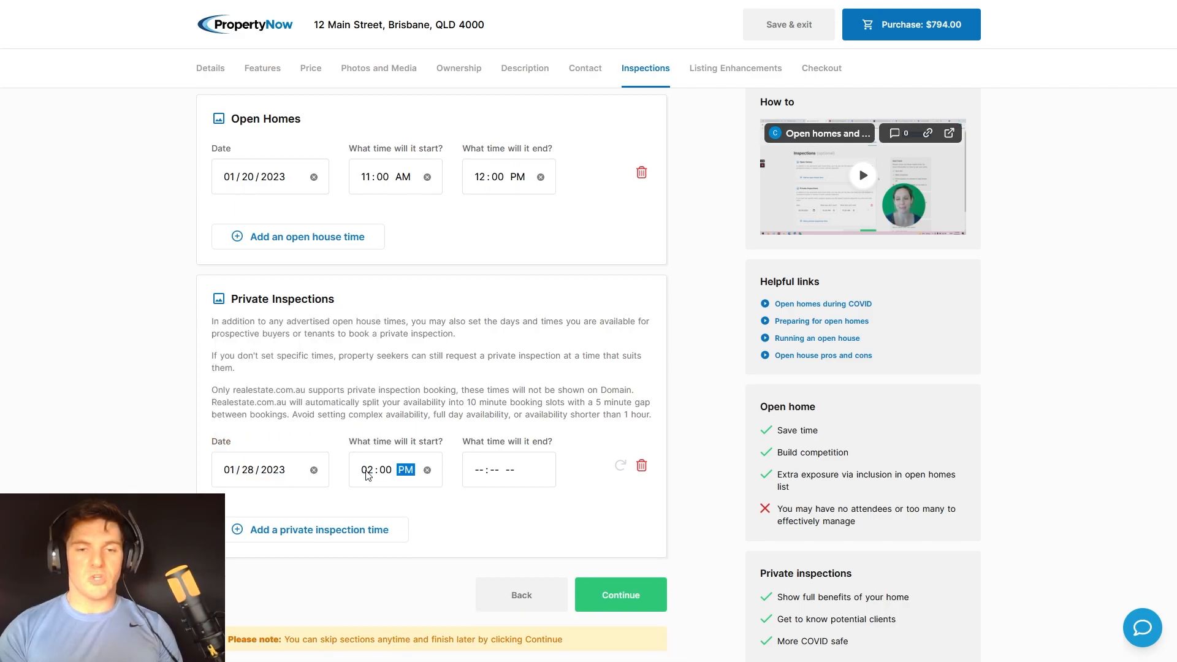
key(Tab)
text(500p)
click(442, 385)
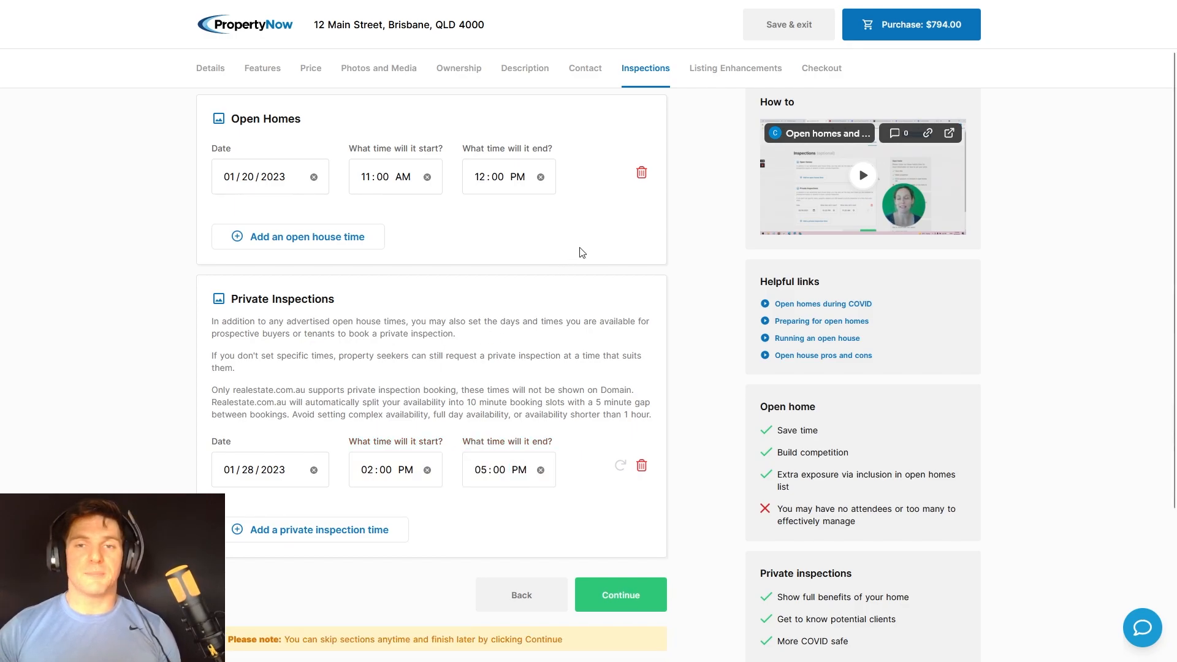
Delete the open house time and continue past the listing enhancements to the checkout without adding any
click(641, 174)
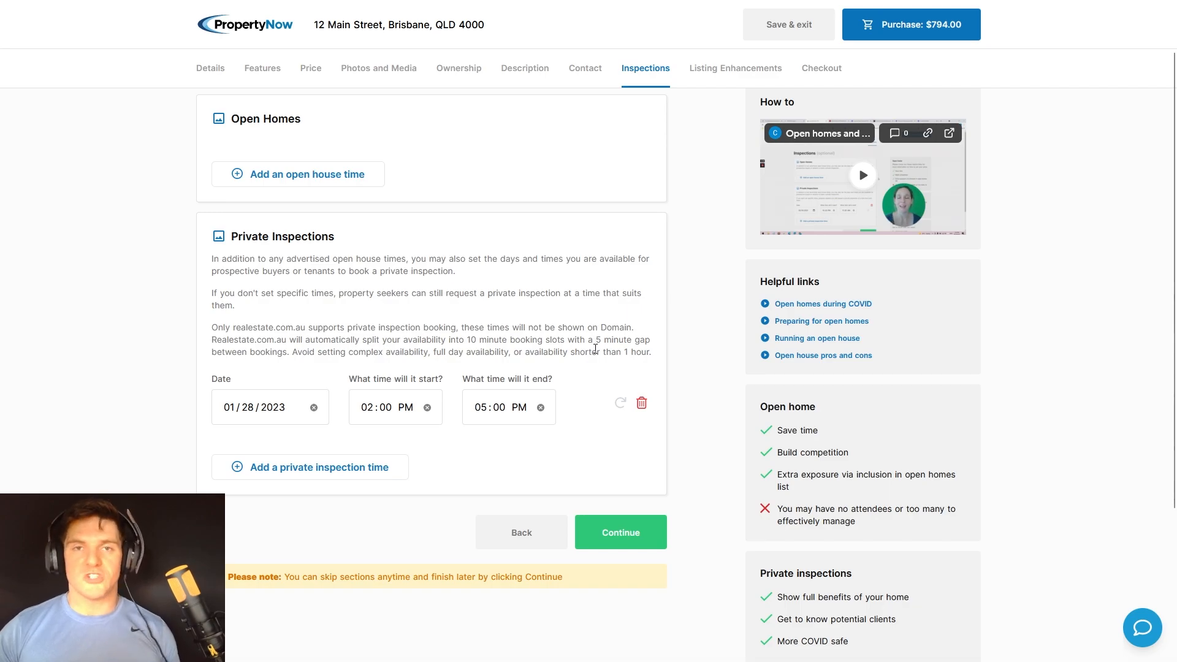
click(625, 541)
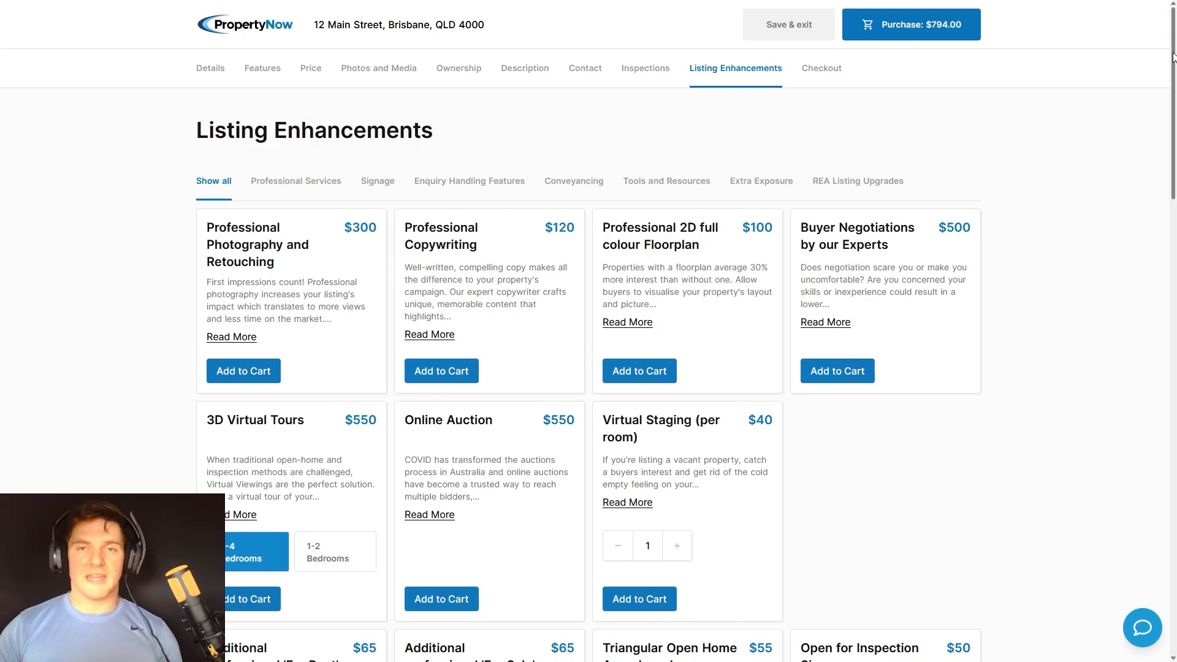
drag(1173, 57, 1173, 515)
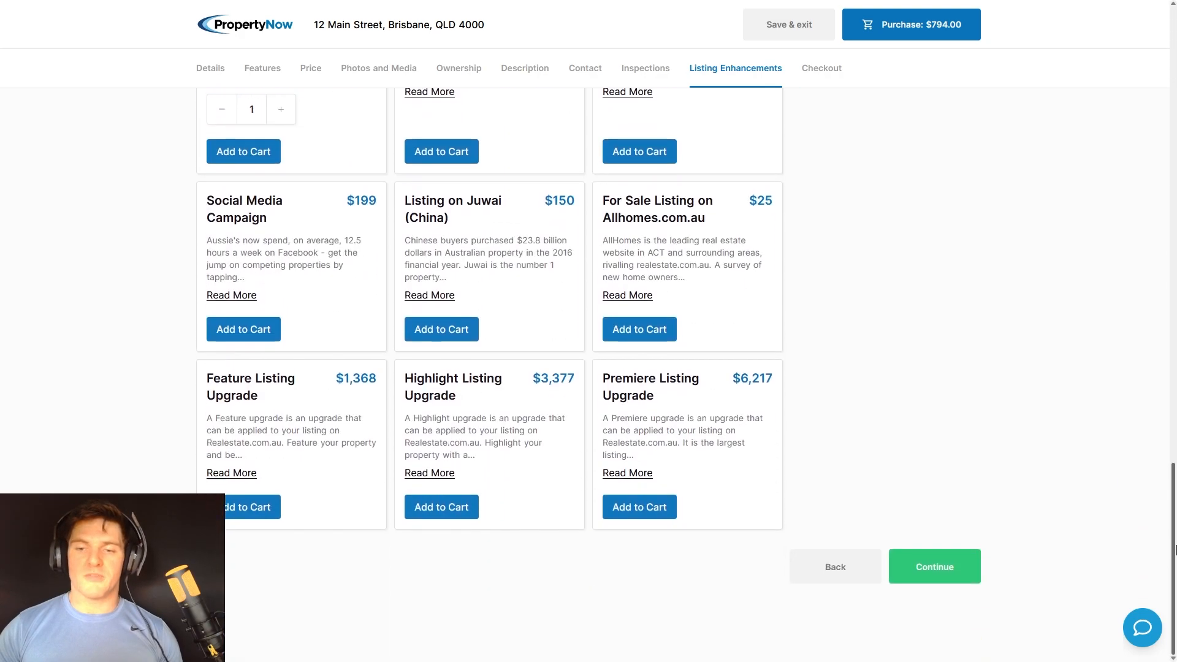
click(942, 570)
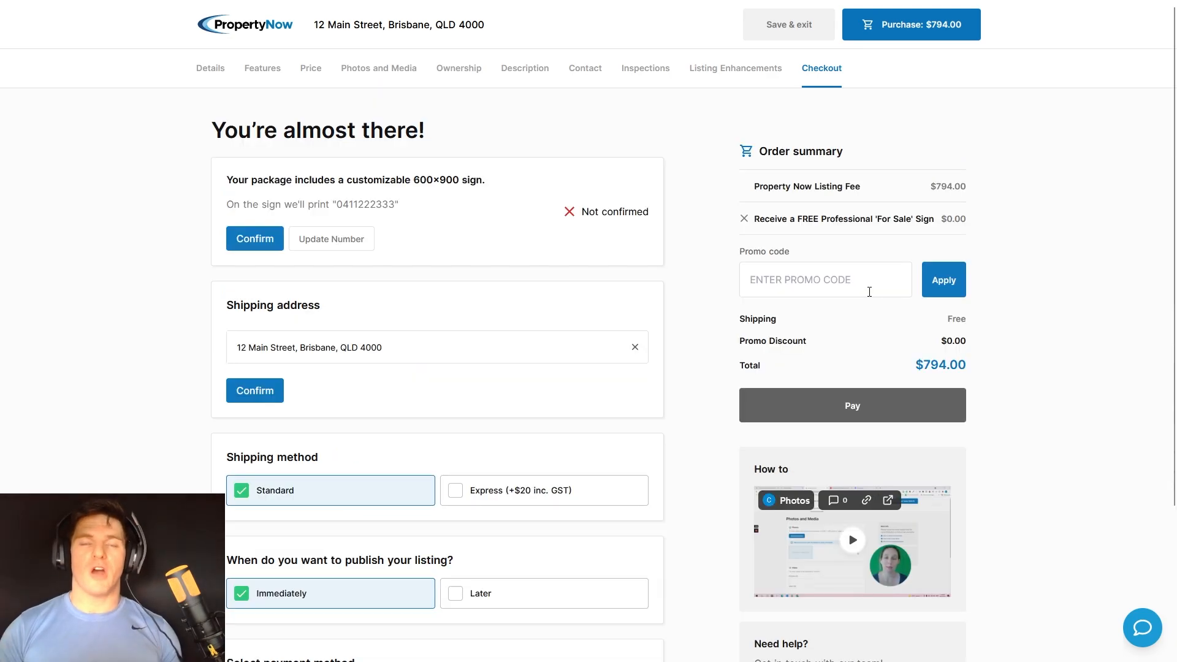
Confirm the phone number for the sign and the shipping address, leaving both unedited
click(337, 244)
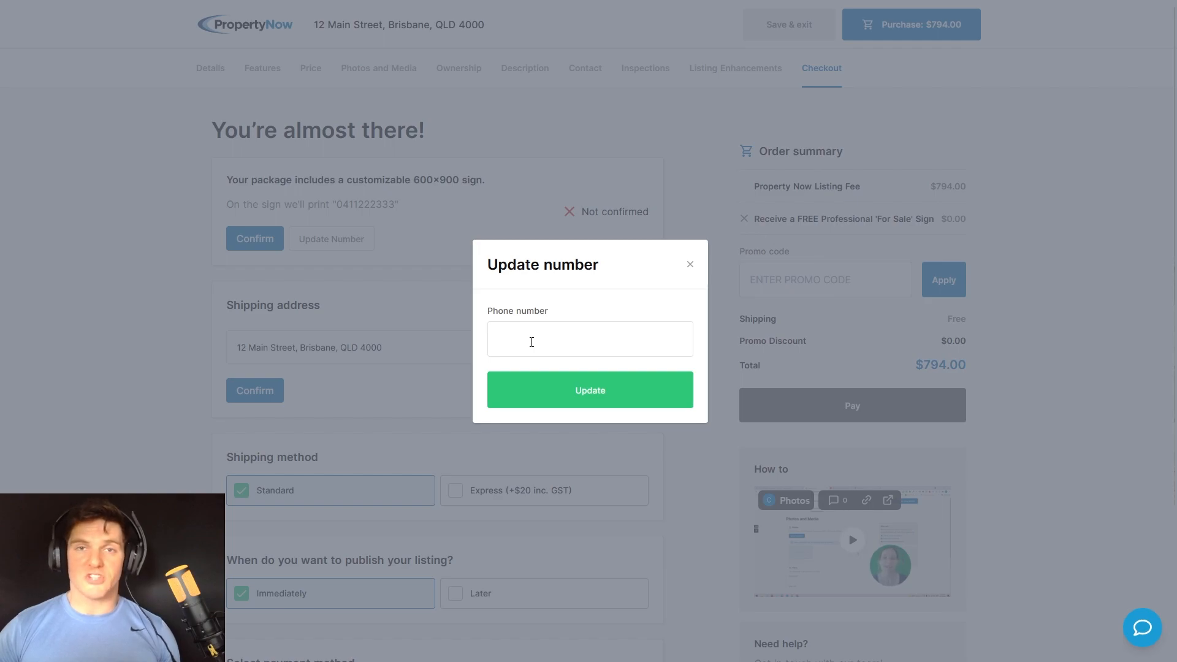
key(Escape)
drag(383, 347, 237, 349)
click(414, 343)
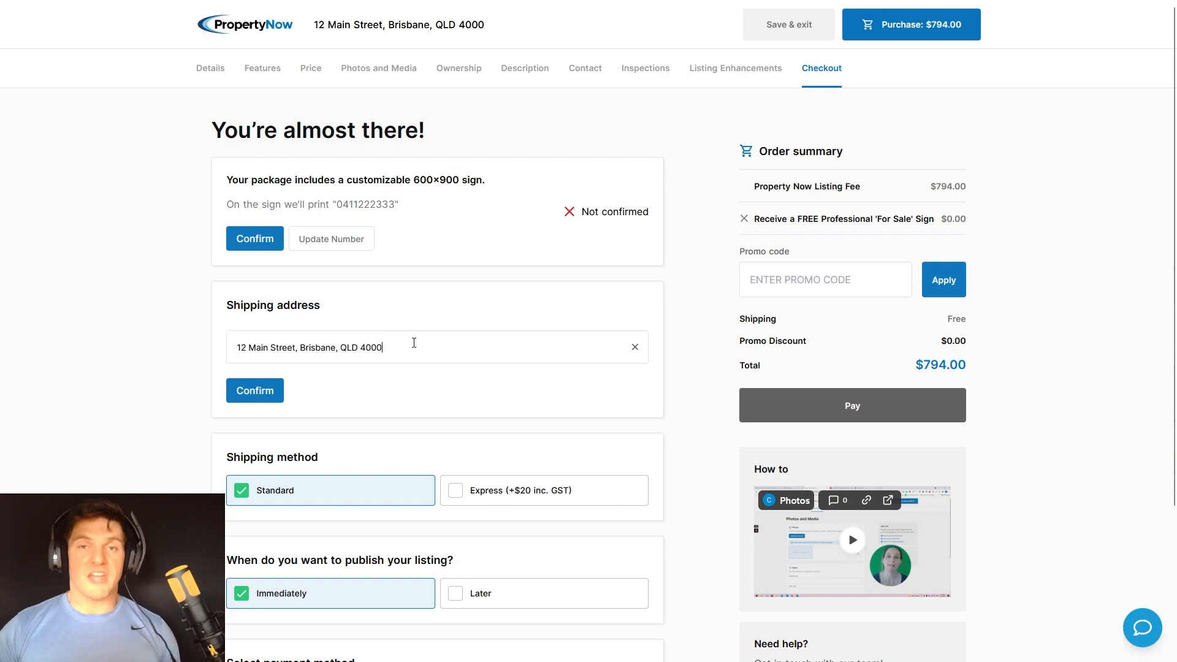
click(256, 240)
click(255, 390)
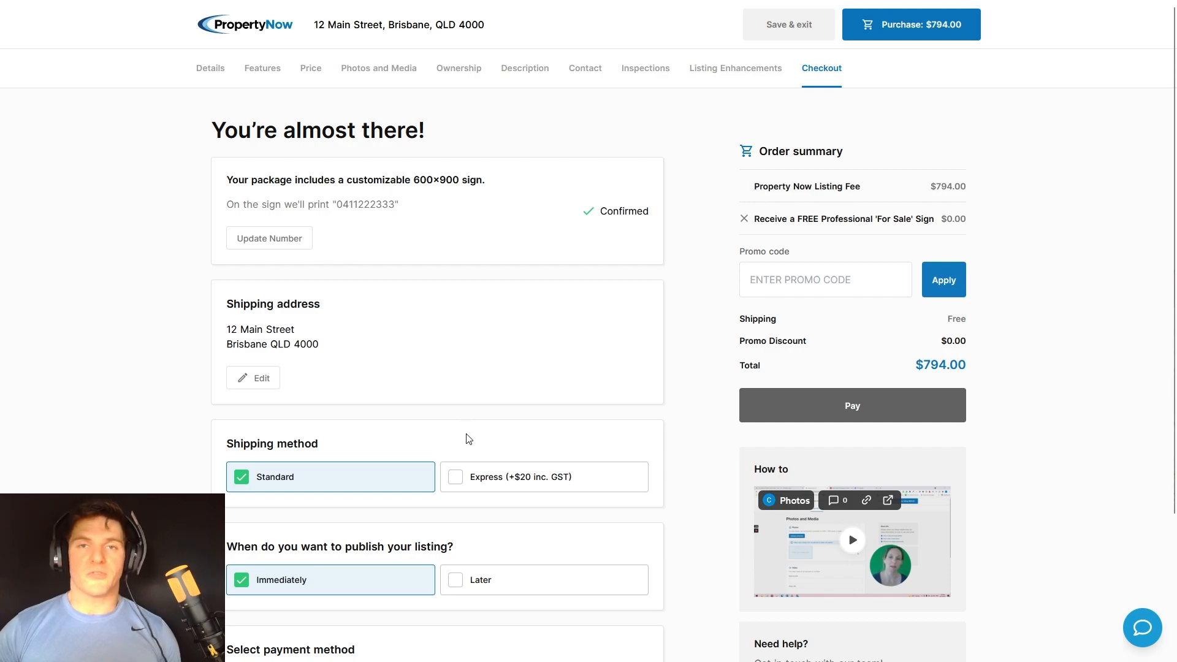
Set the checkout options to Standard shipping, publishing Later and payment by Credit / Debit Card
click(459, 481)
click(252, 482)
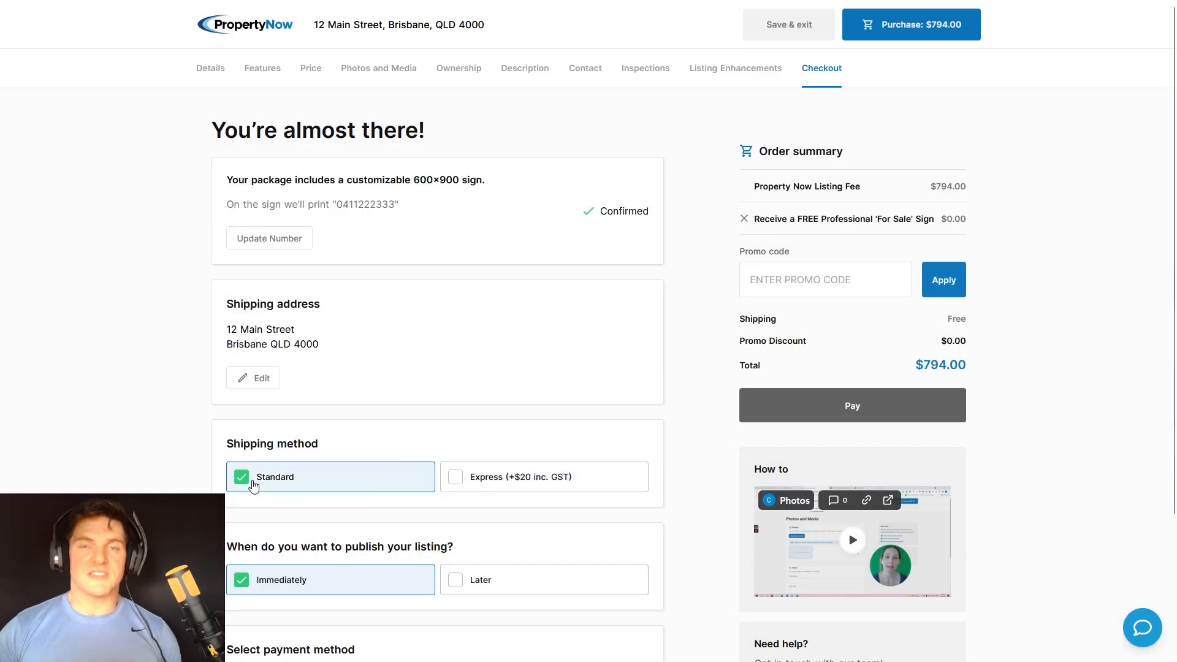
scroll(315, 534, down, 1)
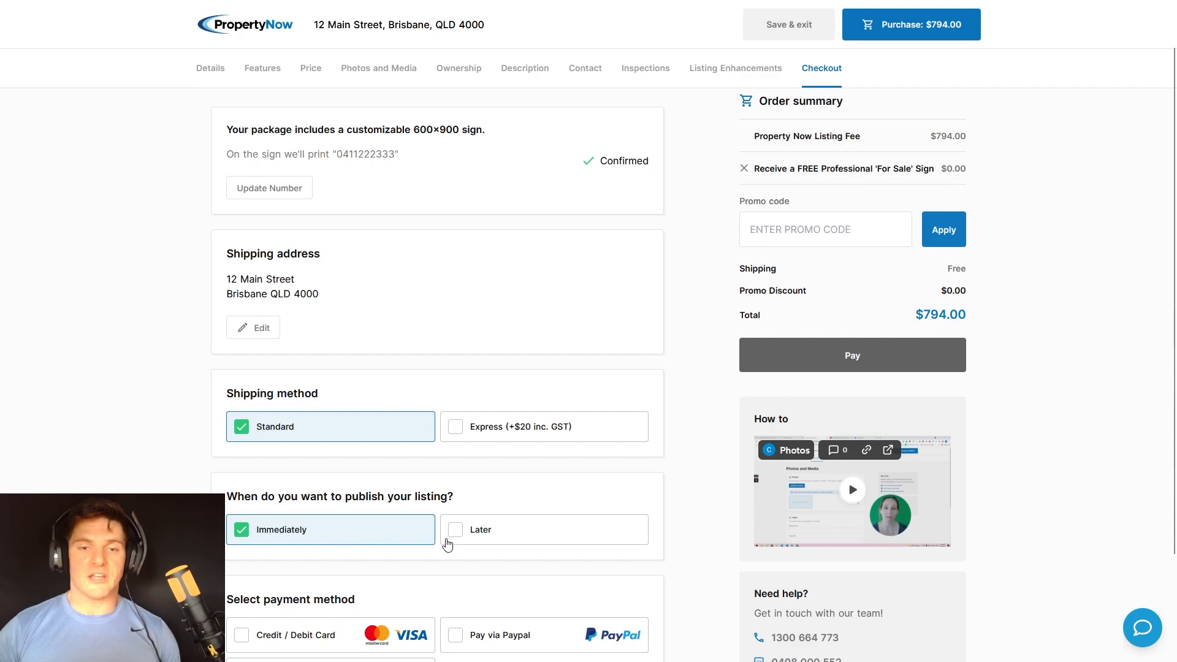
click(477, 542)
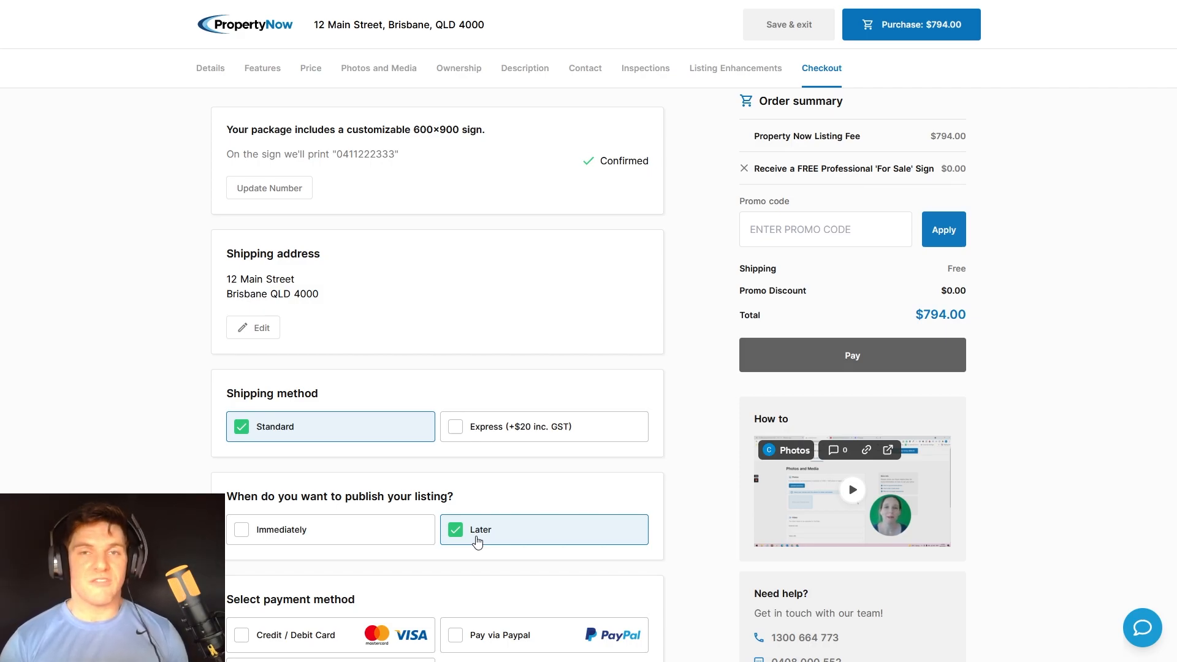
scroll(478, 542, down, 2)
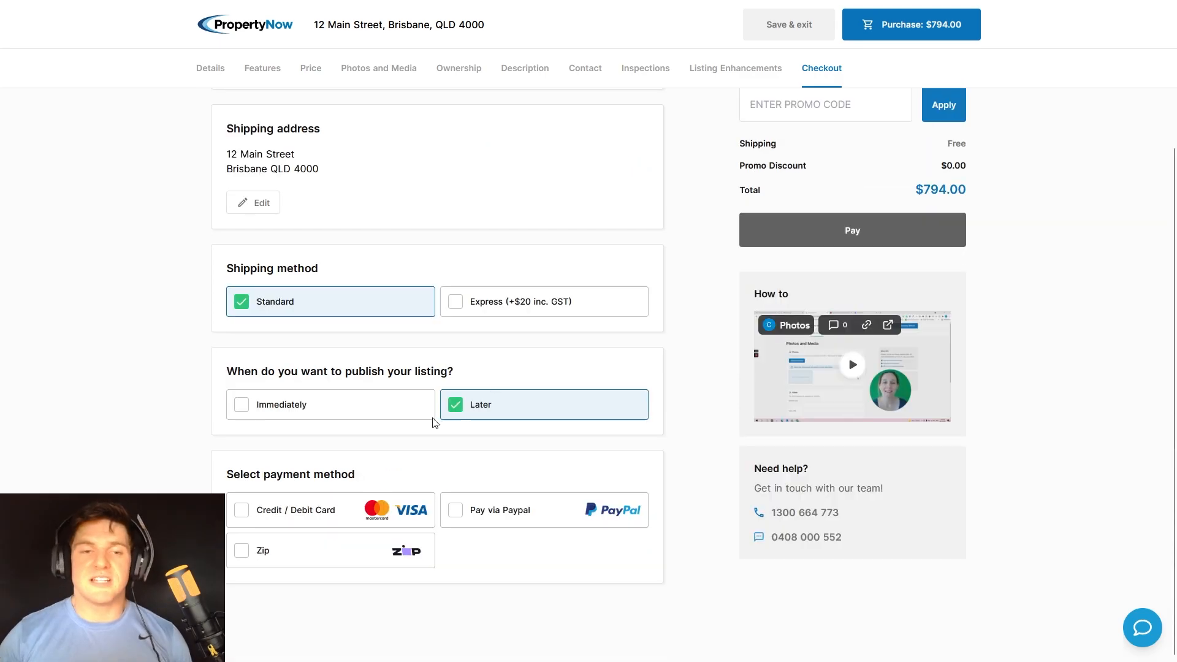
click(243, 513)
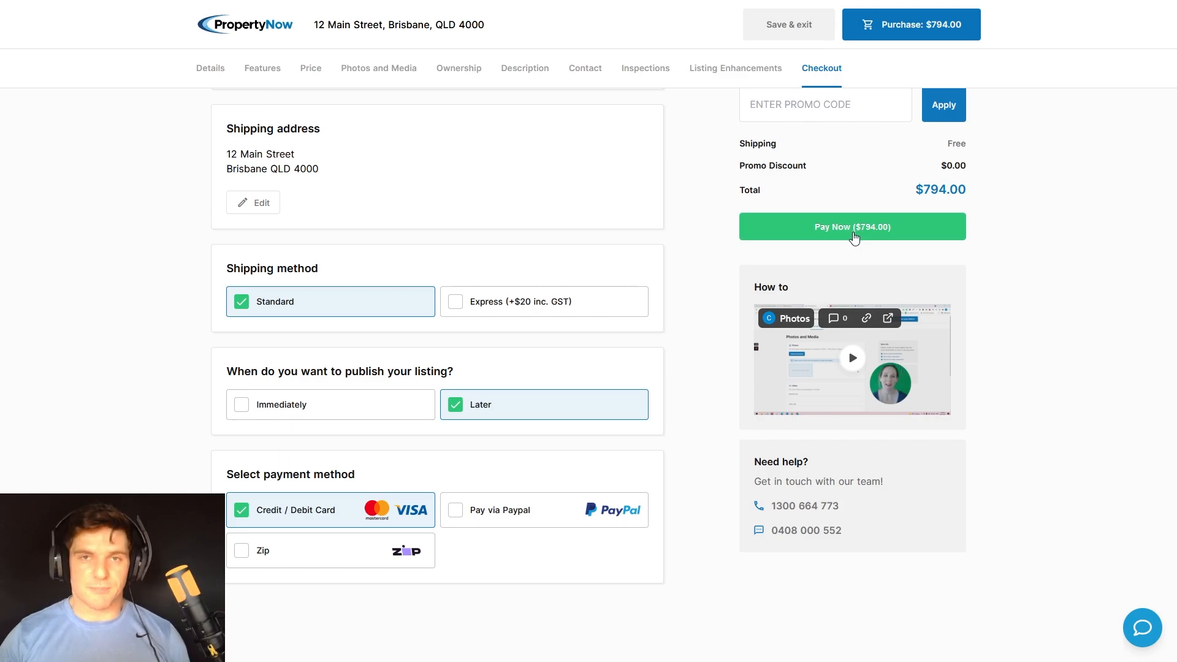
Return to the Price section, try to continue with the price cleared, and move on to Photos and Media
scroll(672, 337, up, 3)
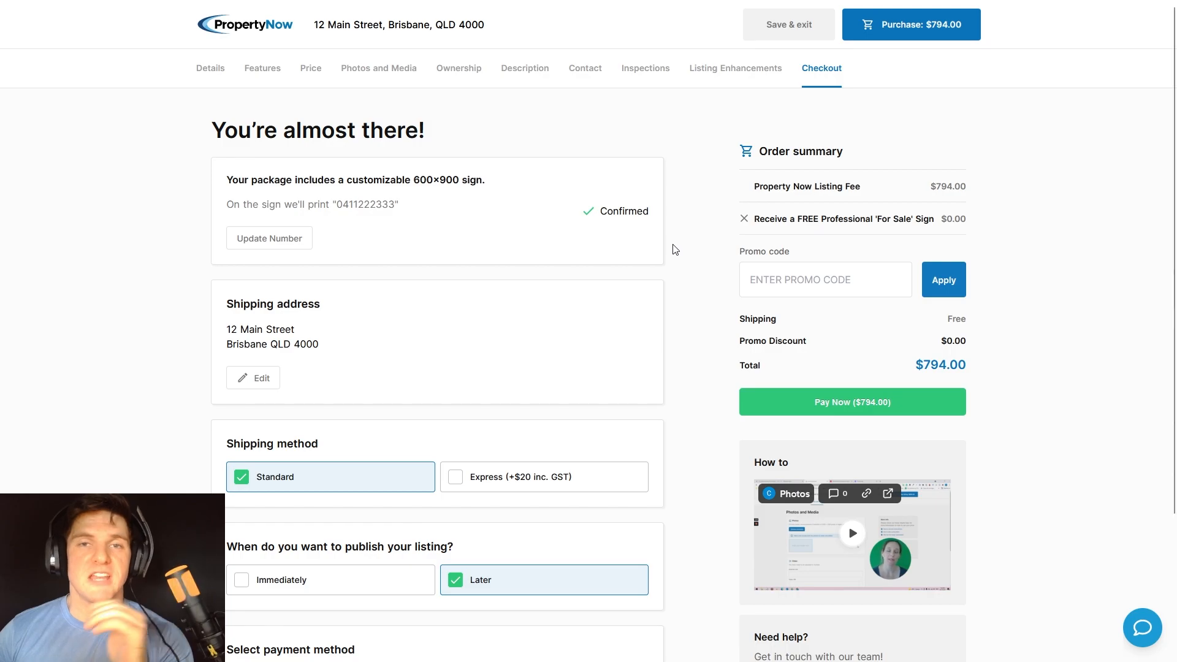
click(312, 72)
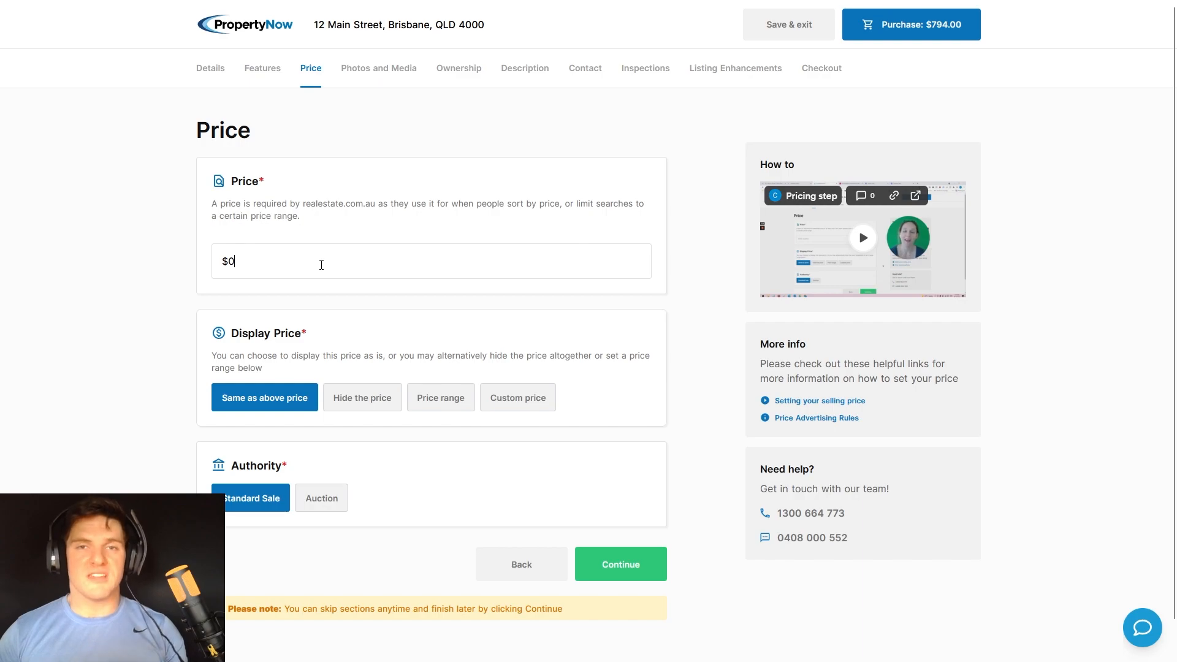
key(BackSpace)
key(BackSpace)
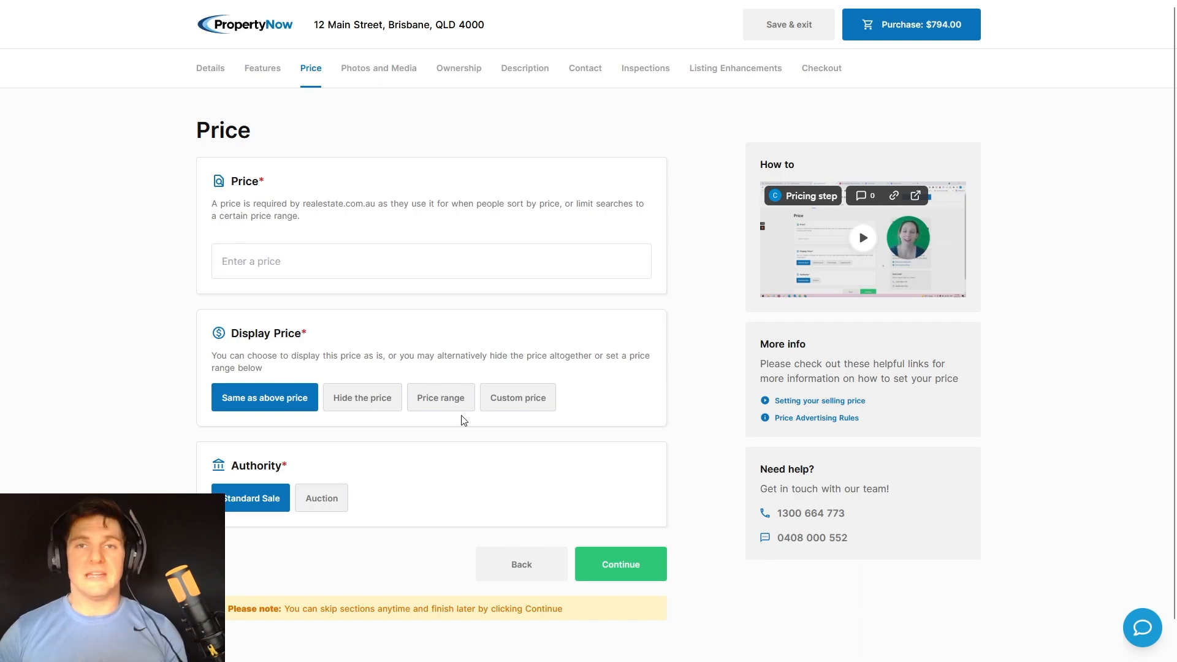
click(630, 568)
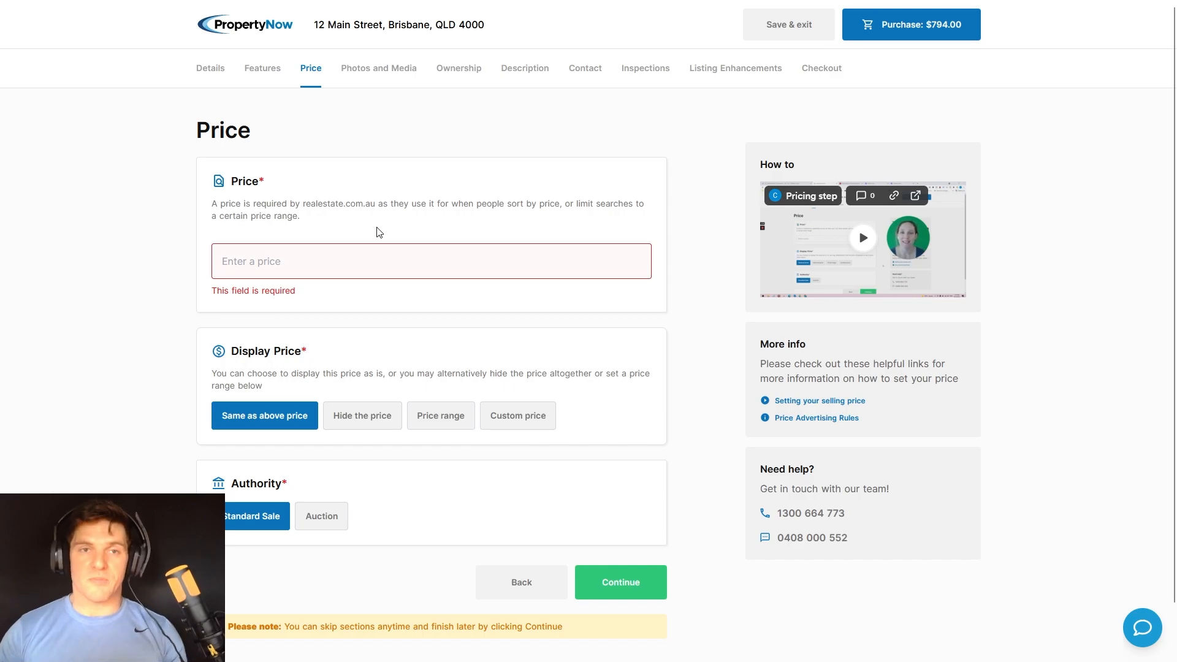
click(380, 80)
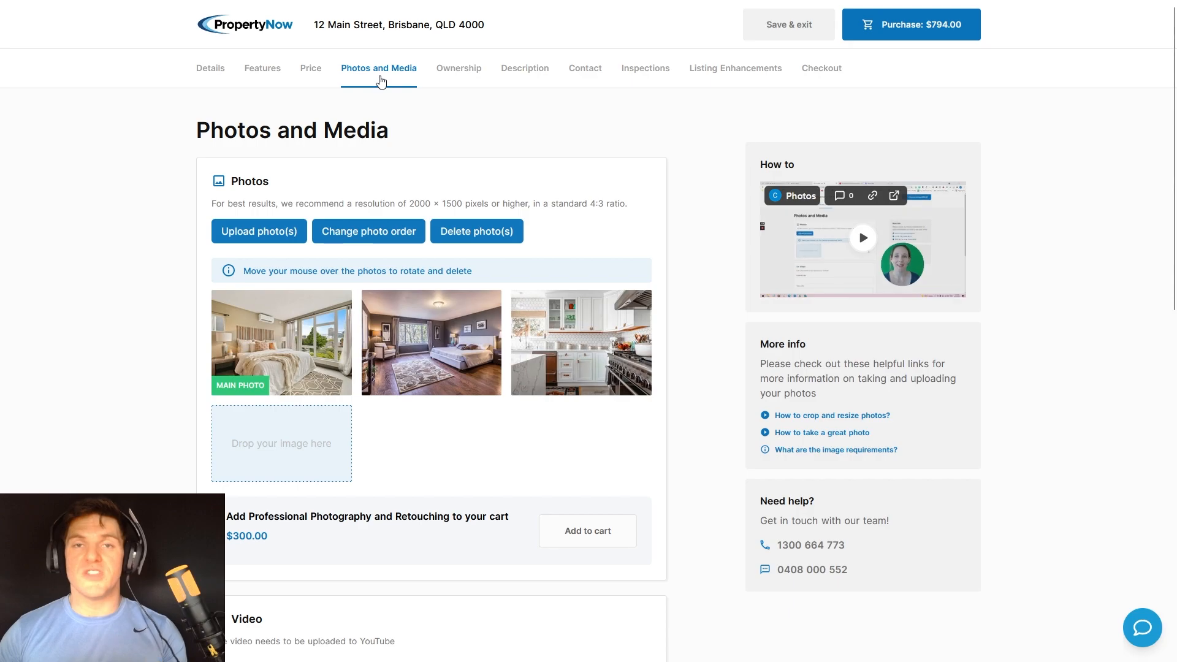